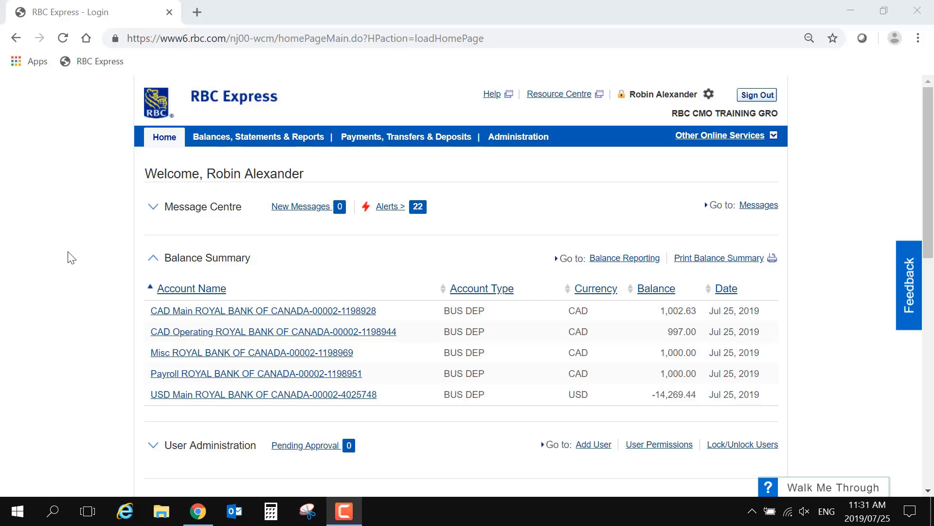
Step: Open the ACH Payment Groups list showing Payroll, Membership Fees and Rent - 123 King St
mouse_move(424, 154)
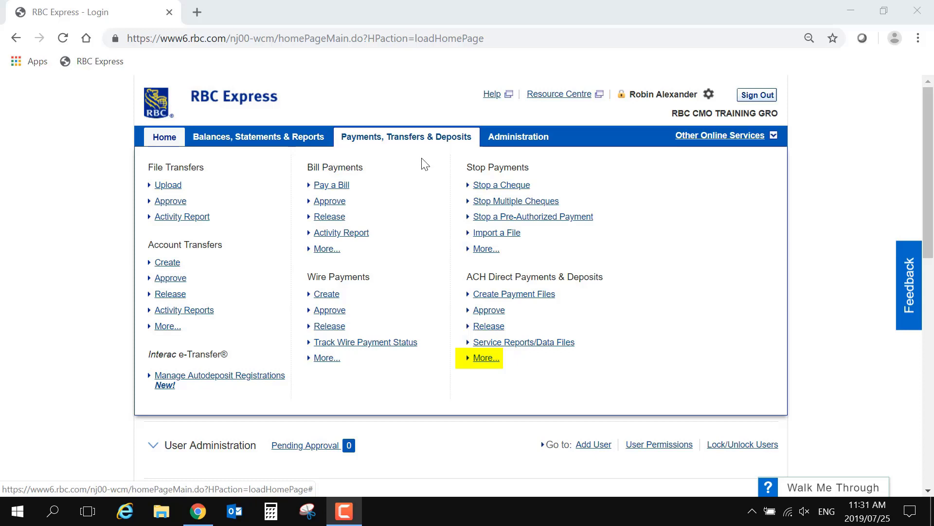
click(485, 358)
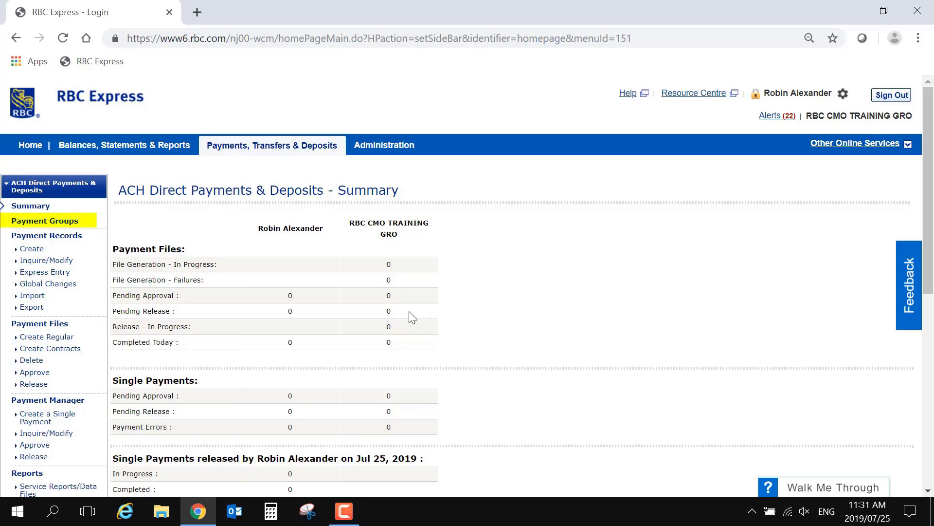
click(75, 222)
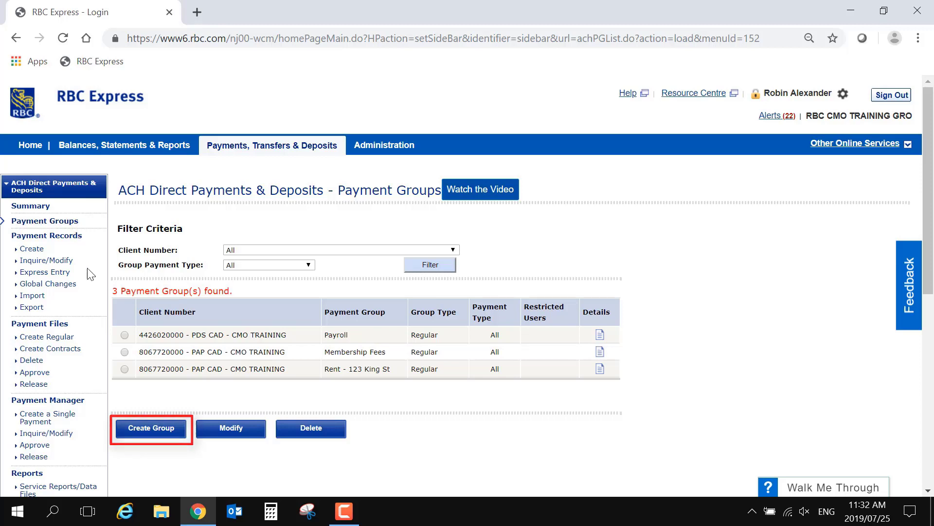
click(163, 434)
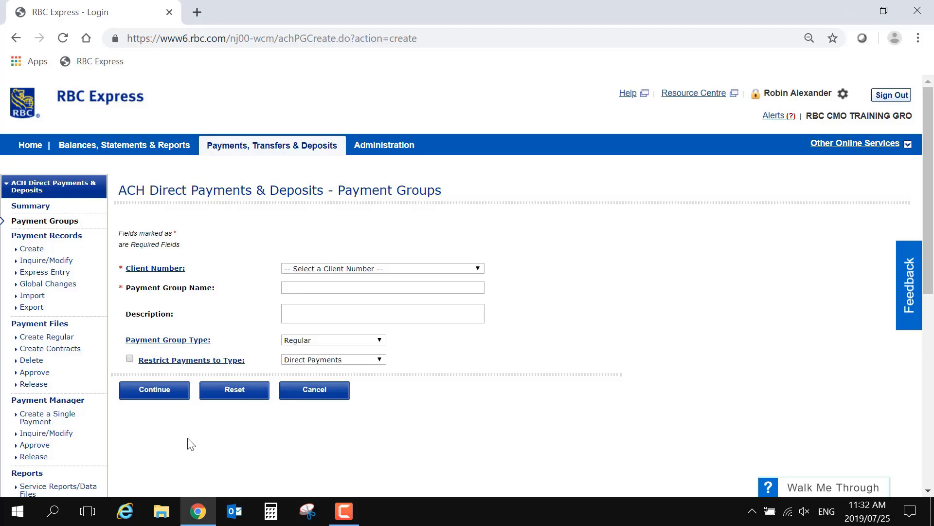
click(478, 268)
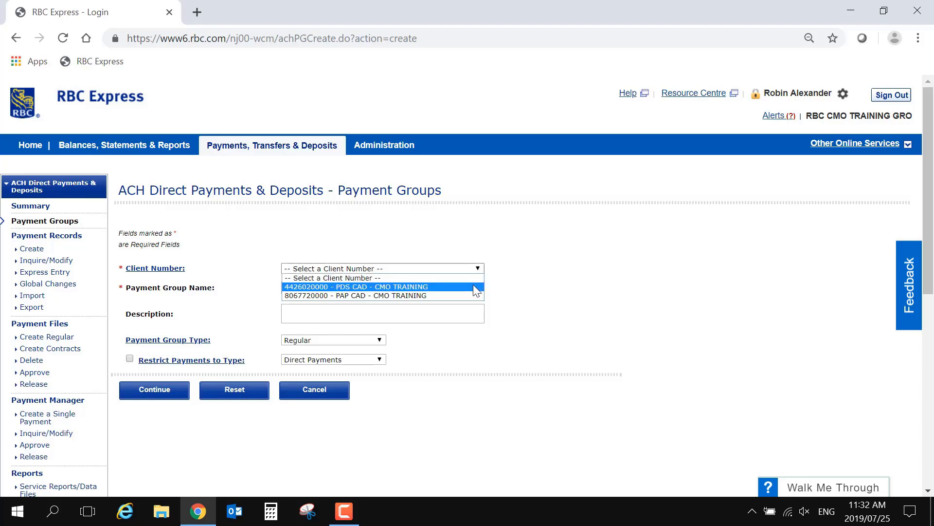
click(476, 287)
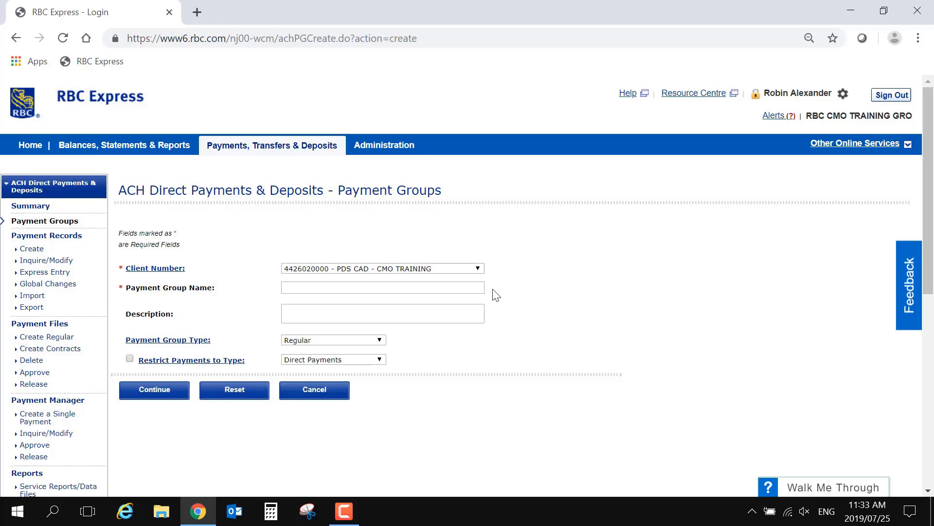
Step: Name the group 'Vendors' and keep Regular as the payment group type
click(480, 286)
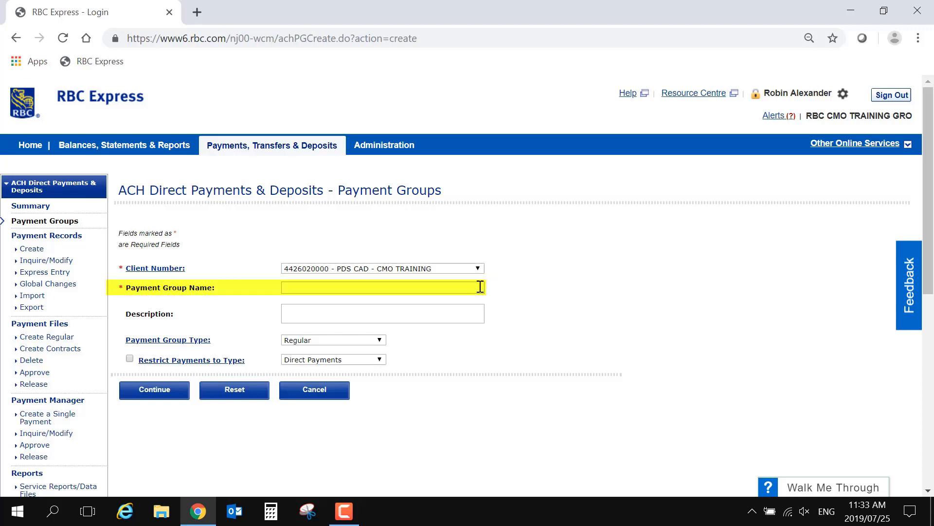
text(Vendors)
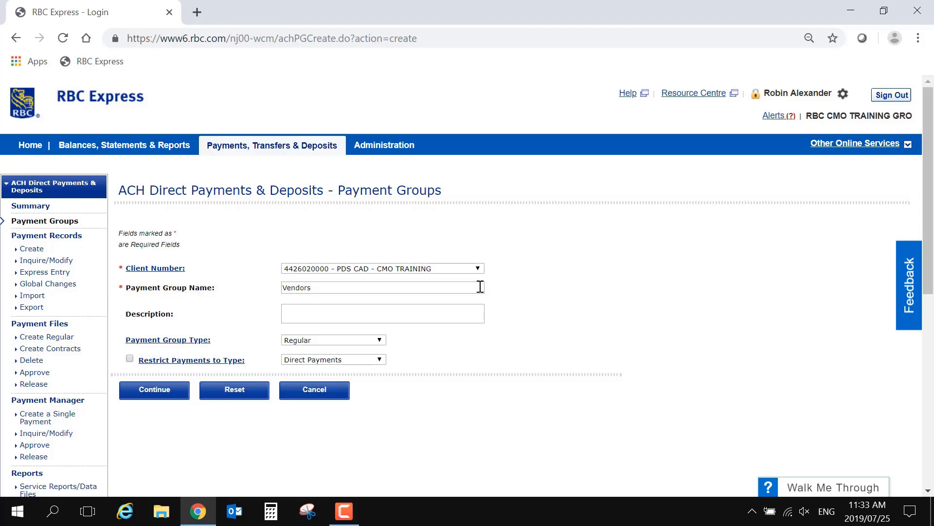
key(Tab)
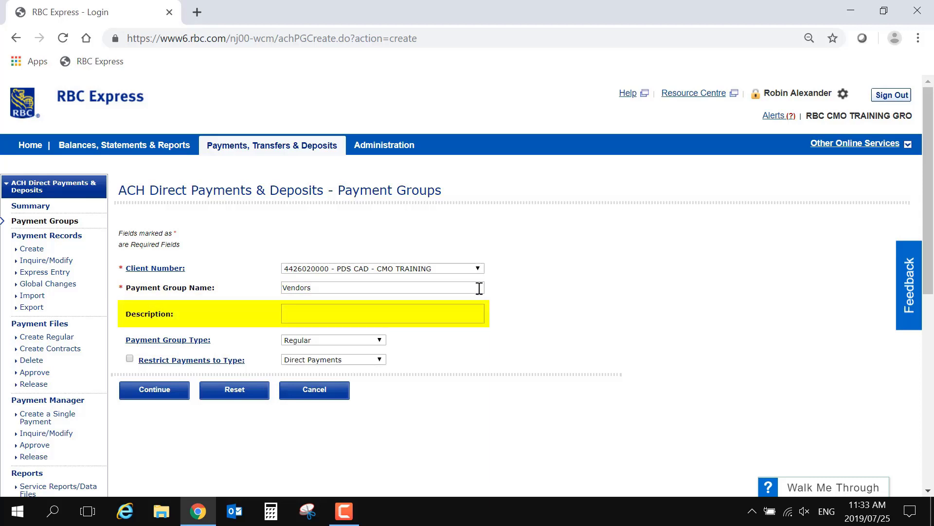
key(Tab)
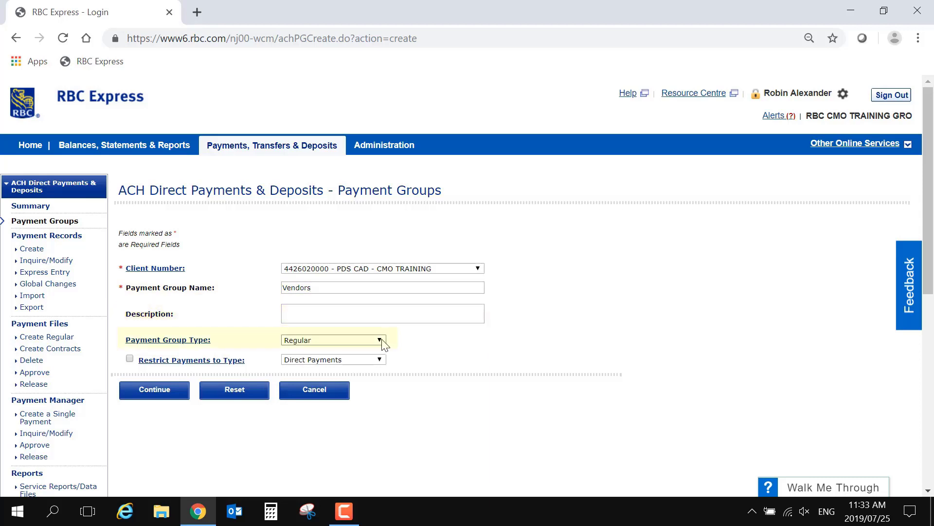
click(381, 340)
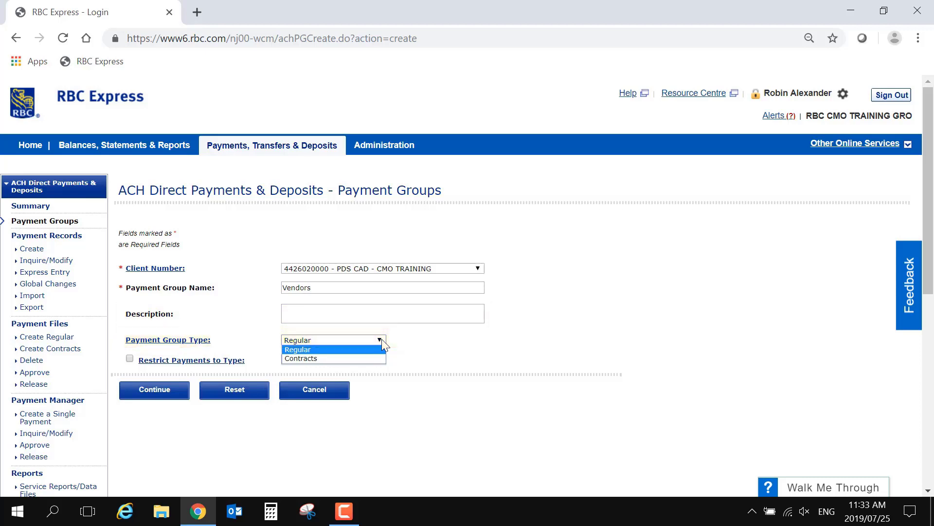
click(382, 339)
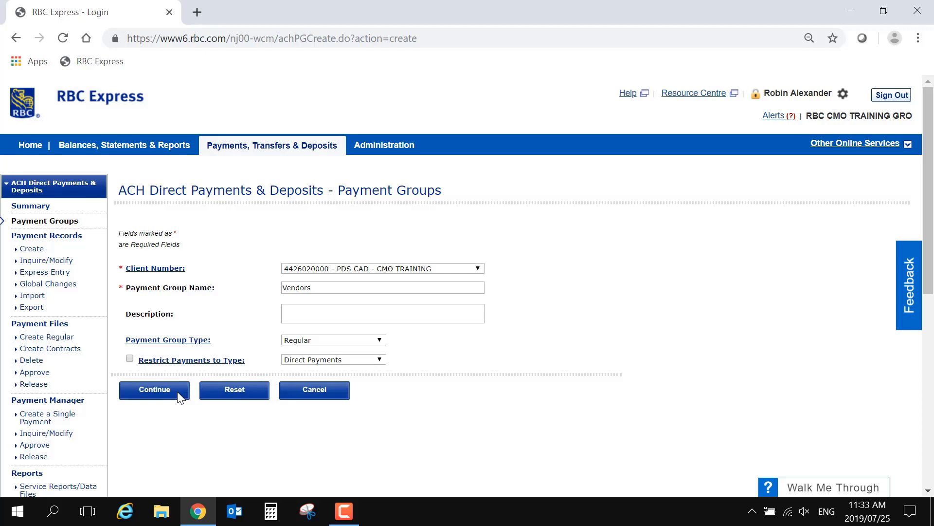
Step: Set default transaction code 460 - Accounts Payable and company entry description 'Payments'
click(178, 394)
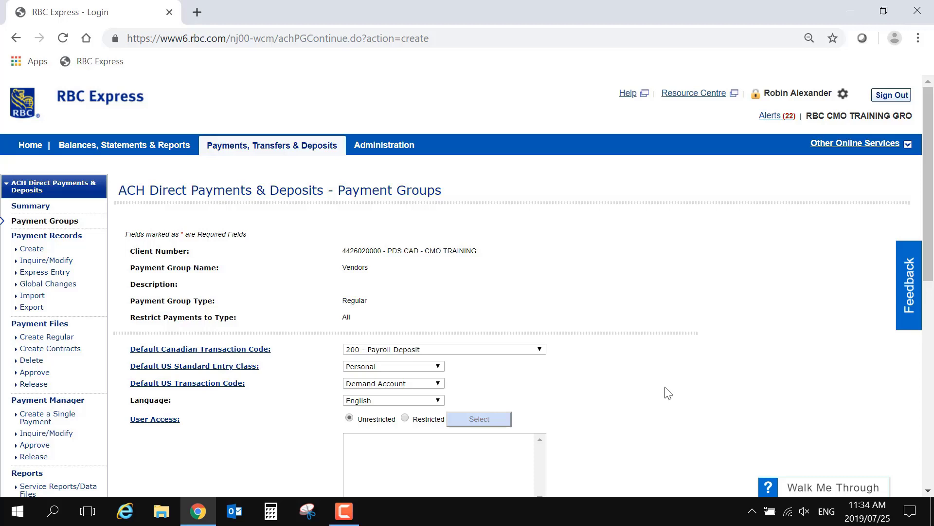
scroll(668, 393, down, 3)
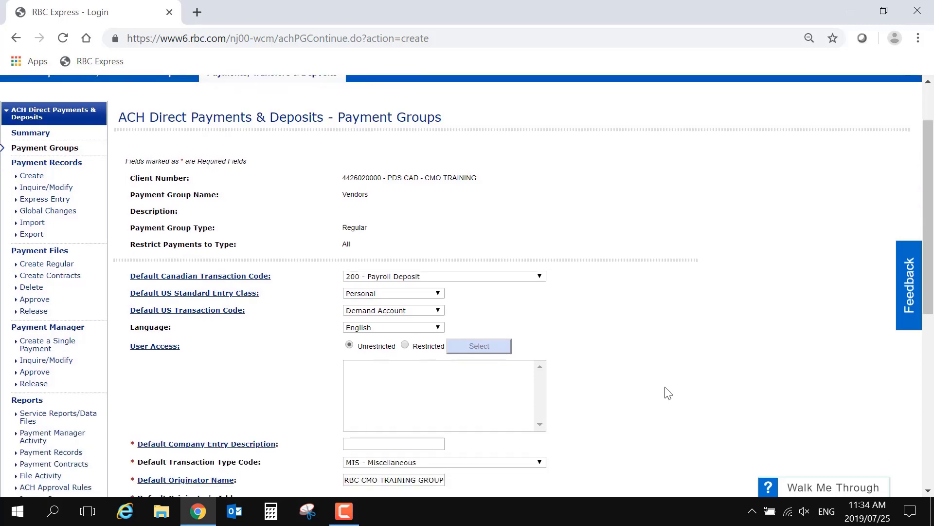
scroll(669, 392, down, 3)
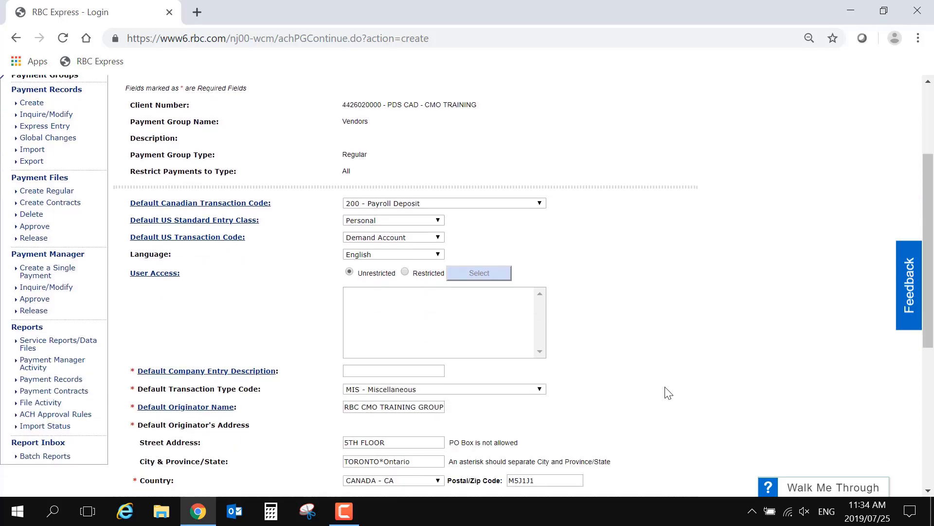
scroll(668, 393, down, 3)
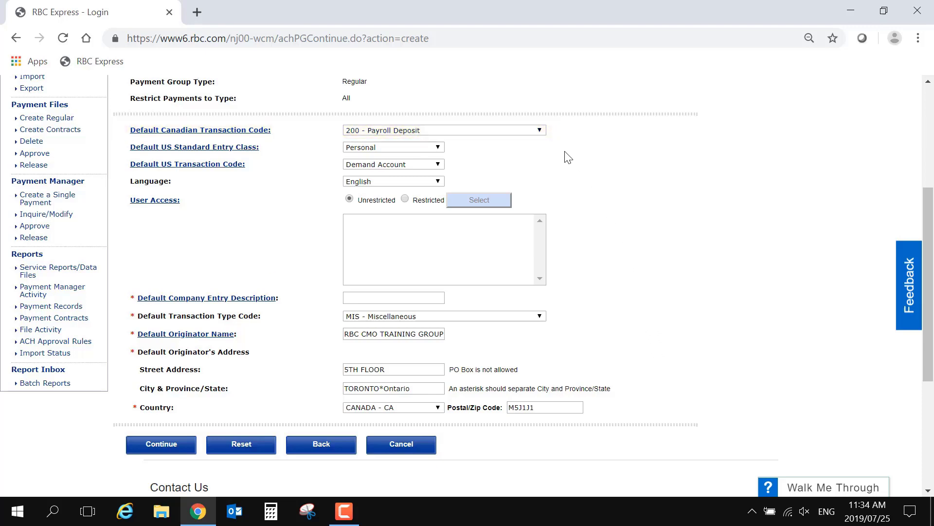
click(540, 130)
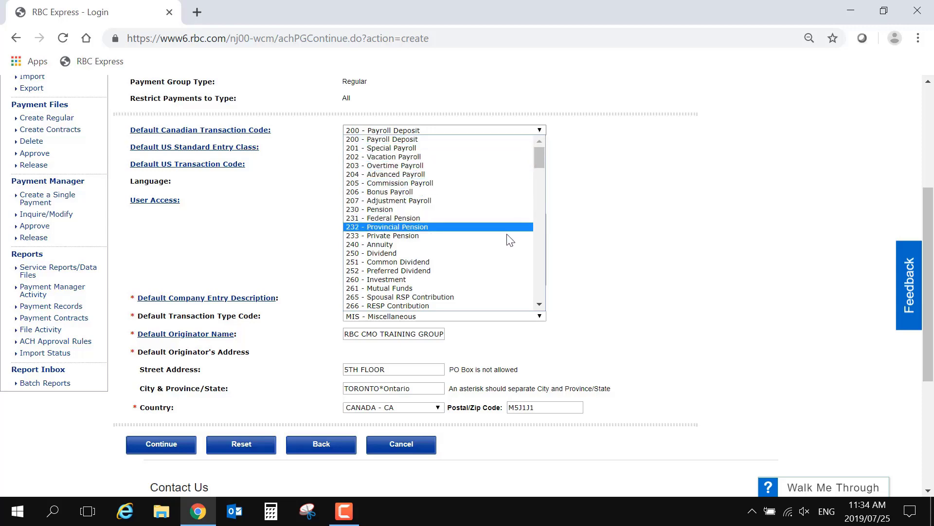
scroll(510, 248, down, 10)
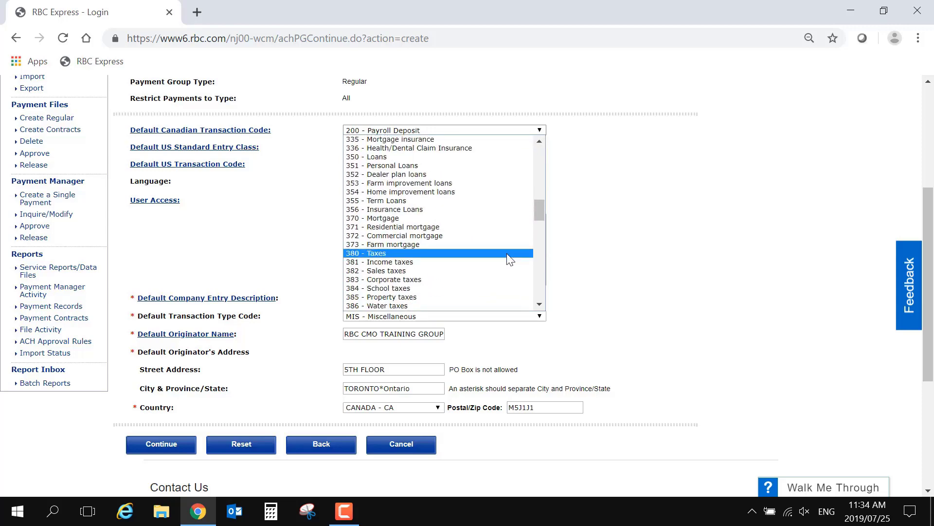
scroll(508, 255, down, 5)
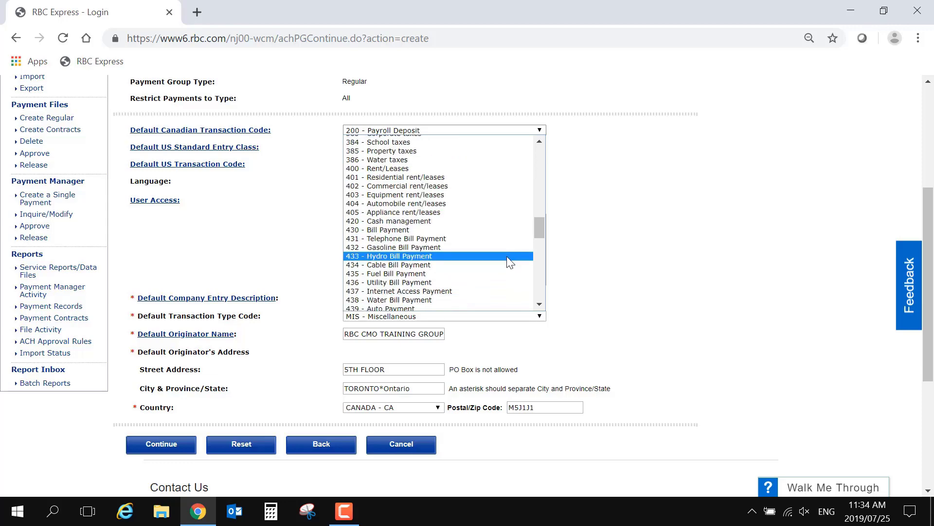
scroll(506, 273, down, 5)
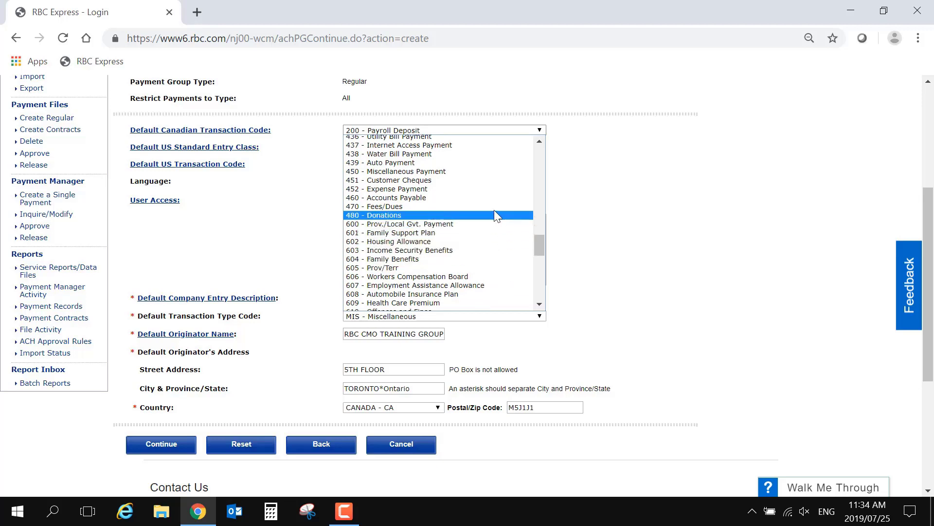
click(497, 197)
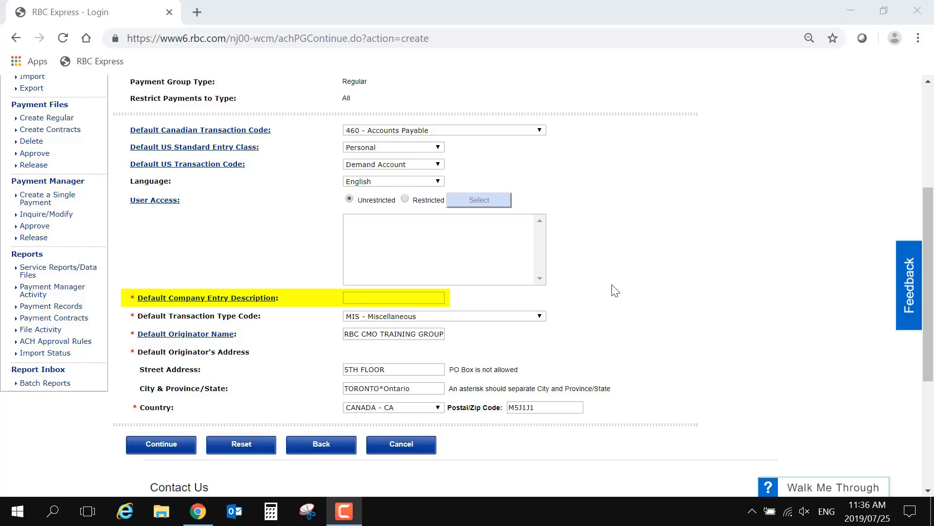
click(439, 296)
text(P)
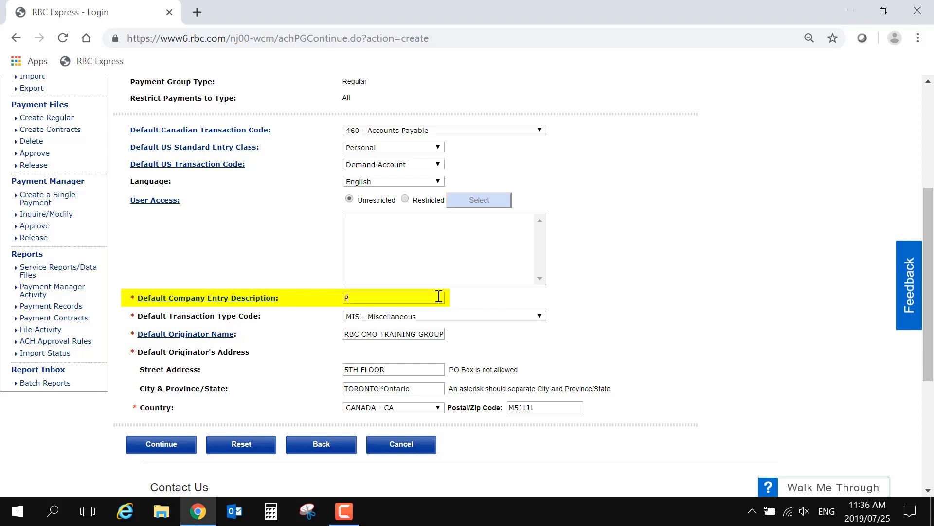
text(ayments)
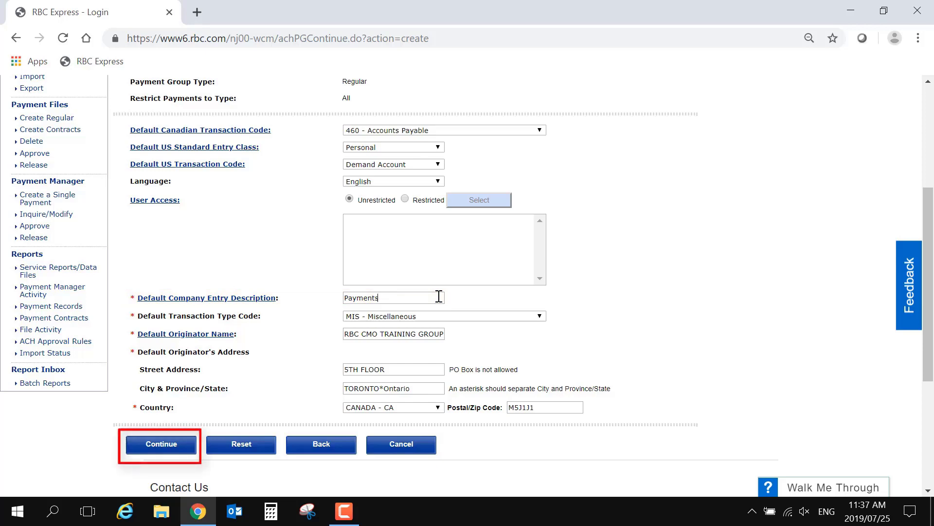
Step: Submit the Vendors group defaults and confirm the group's creation
click(178, 440)
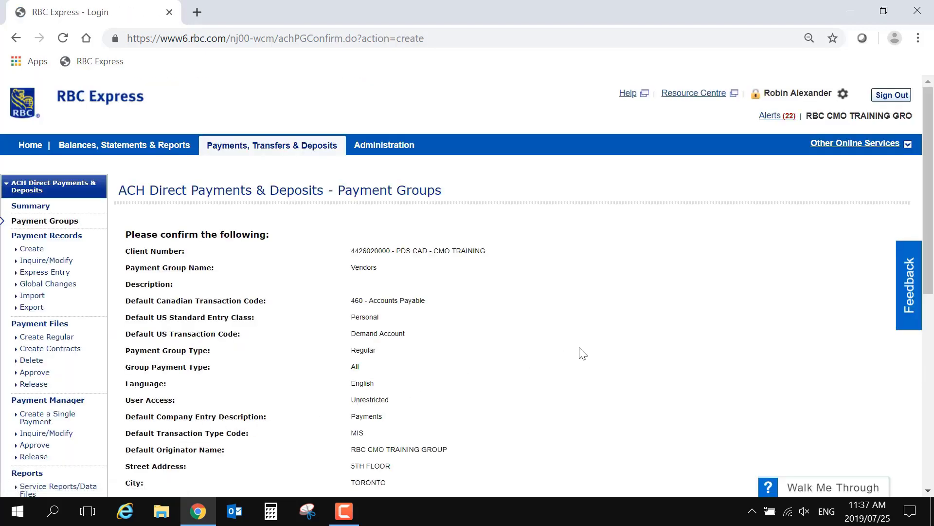
scroll(597, 351, down, 2)
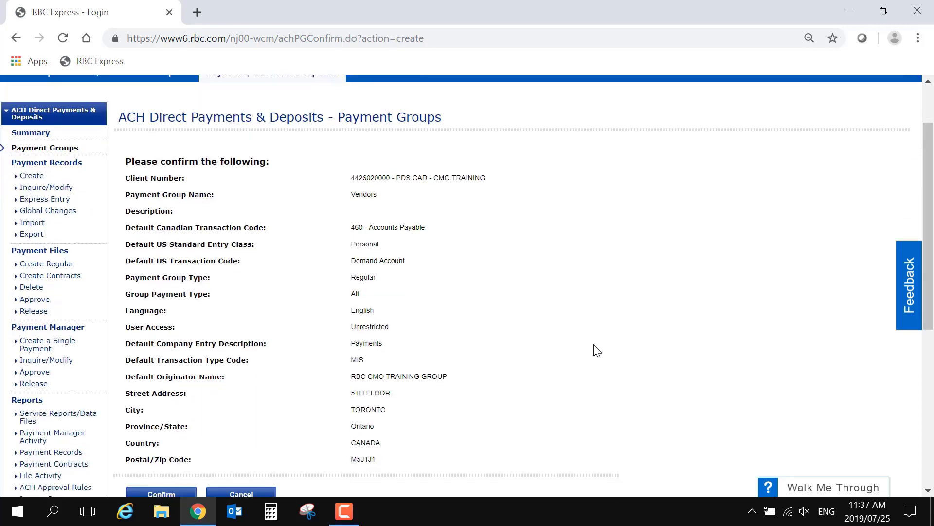
scroll(597, 351, down, 2)
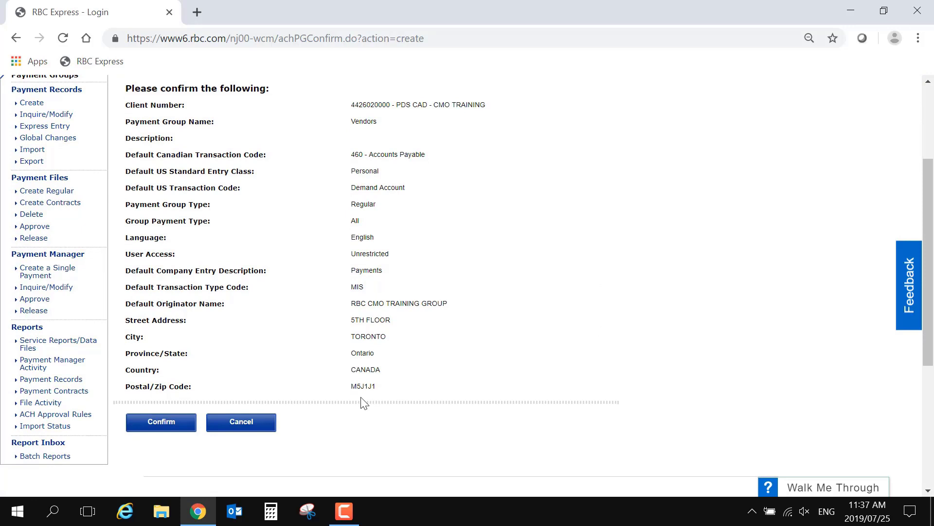
click(189, 432)
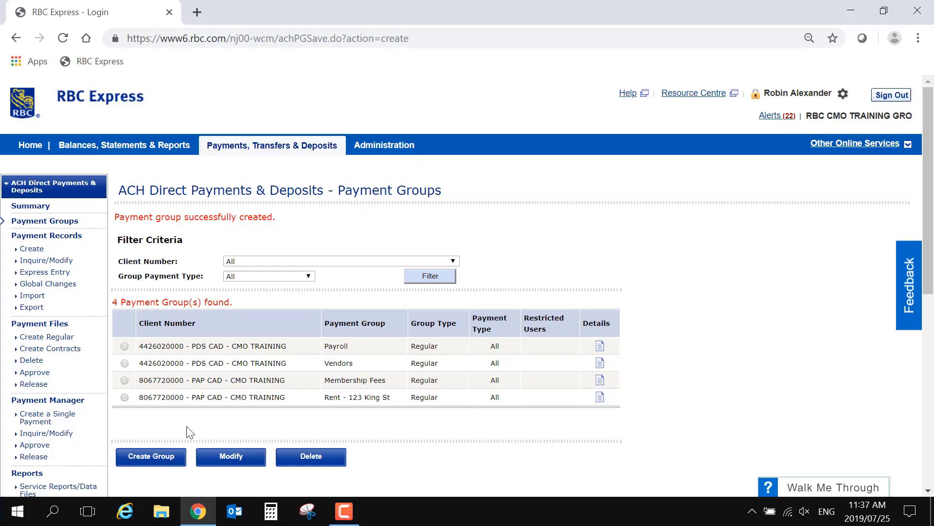
click(32, 249)
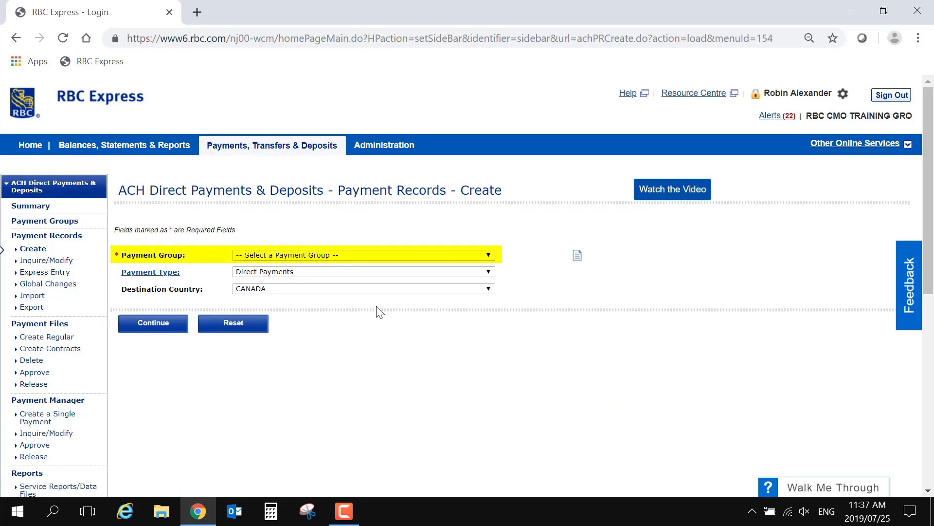
click(489, 255)
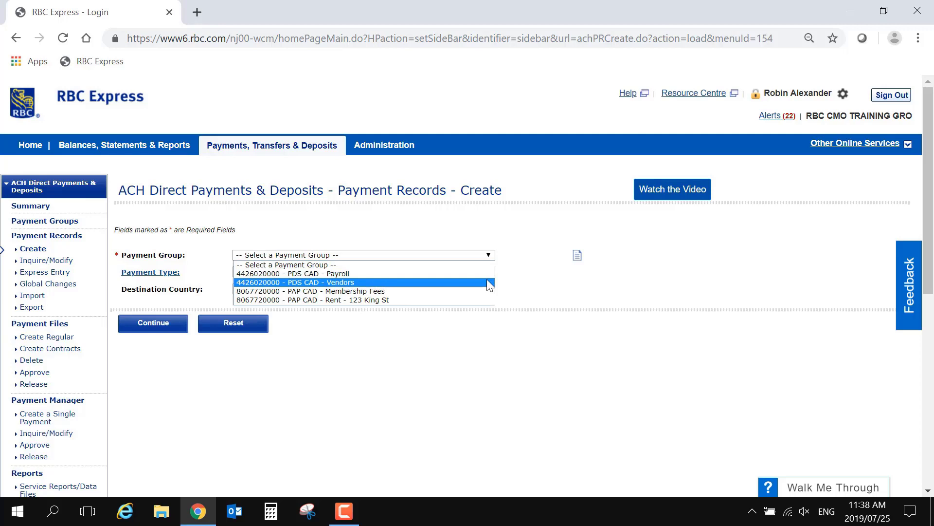
click(488, 282)
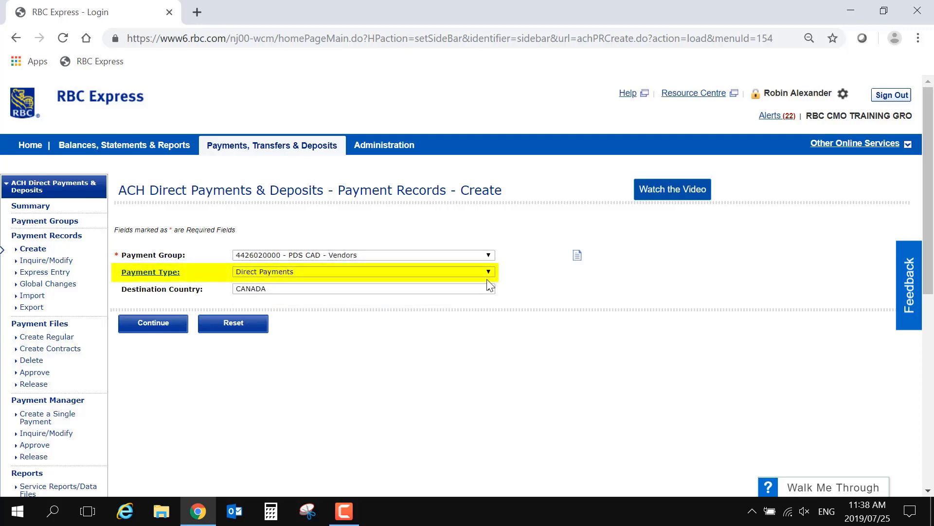
click(488, 271)
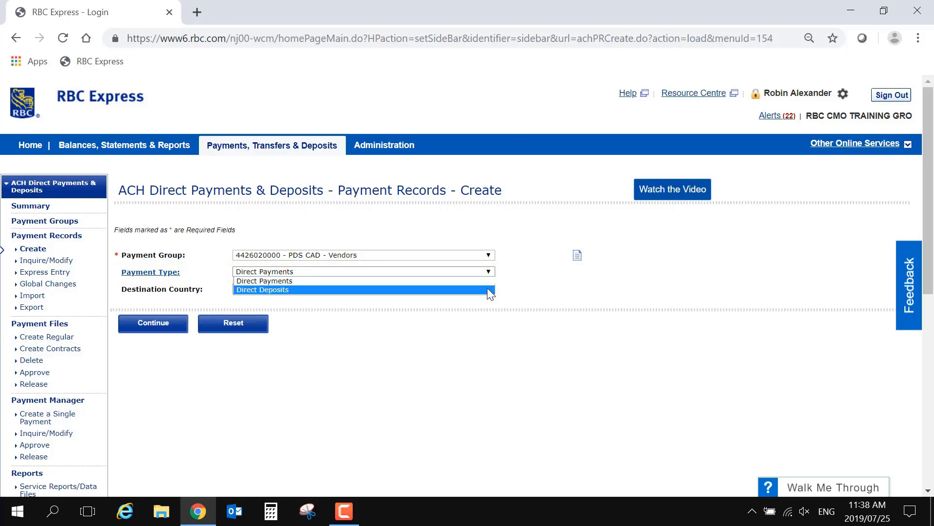
click(489, 290)
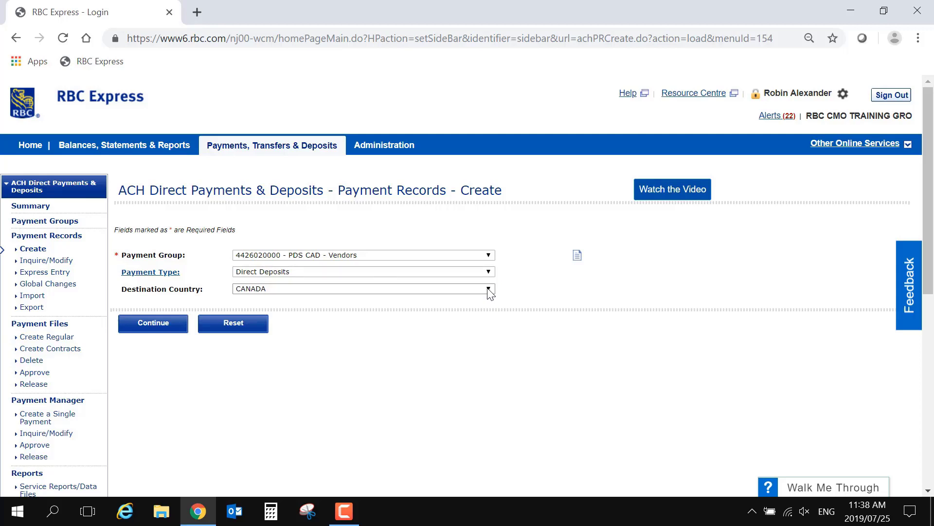
click(488, 290)
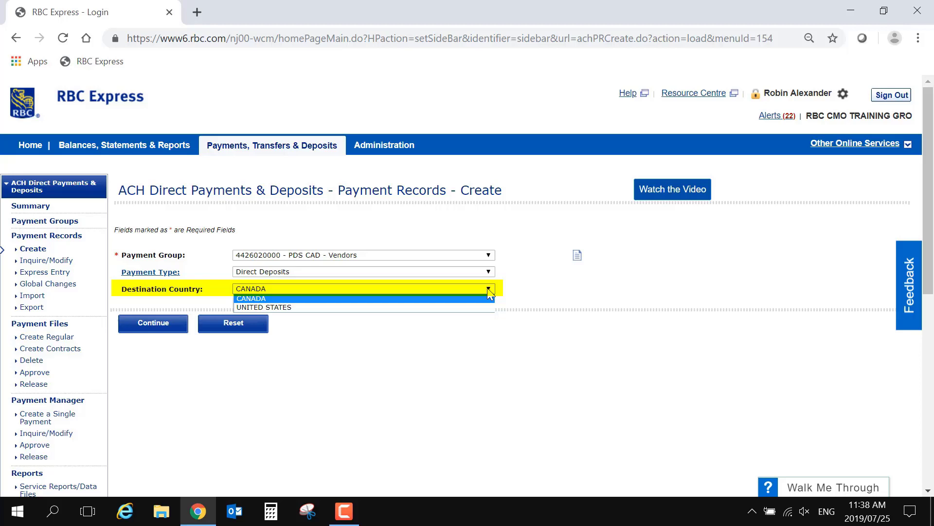
click(488, 288)
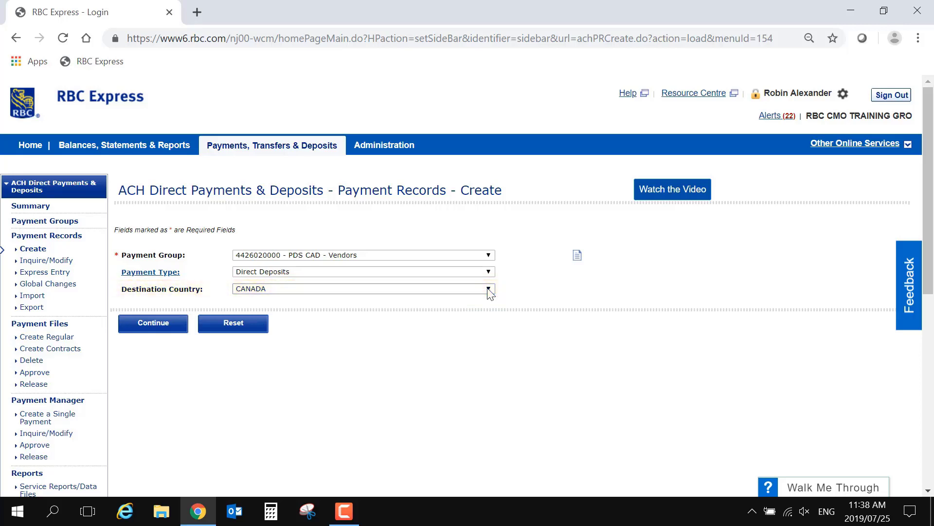
Step: Enter the customer number, the customer's full name and an amount of 0 on the record form
click(183, 329)
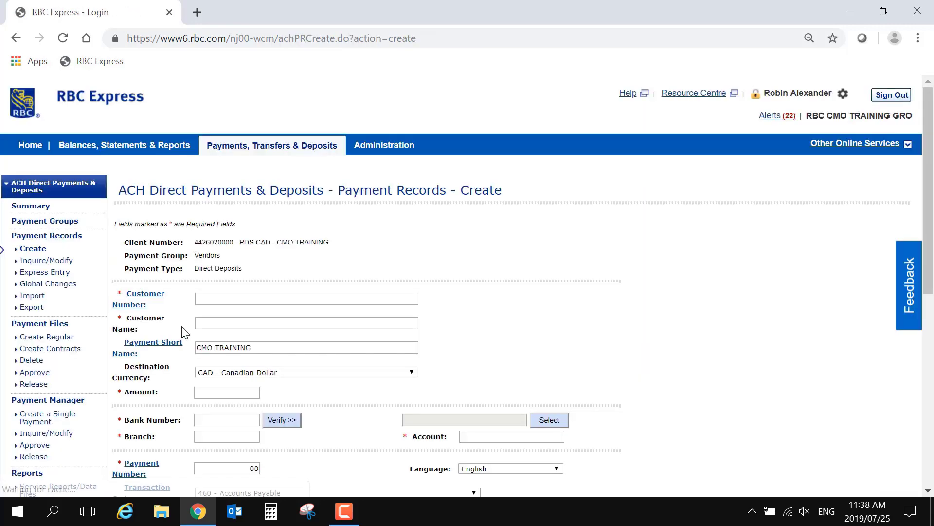
scroll(617, 336, down, 2)
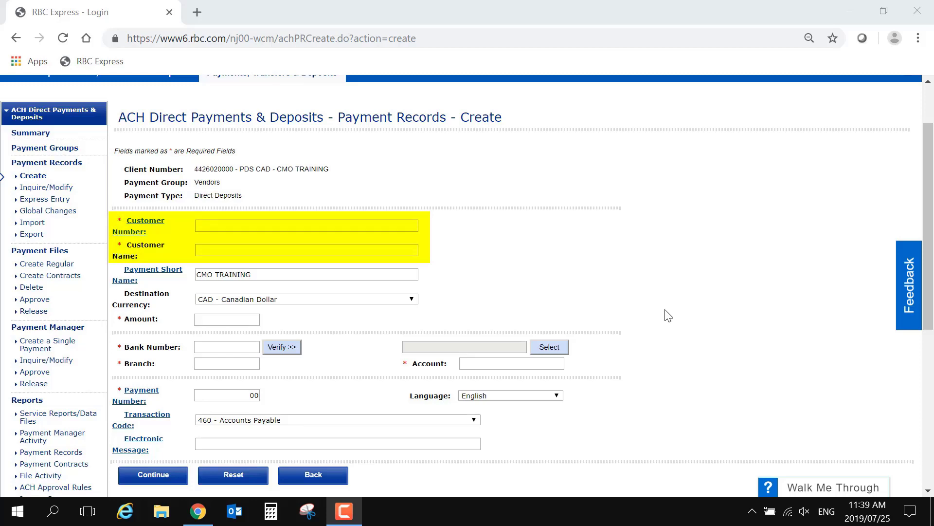
click(415, 224)
text(08113)
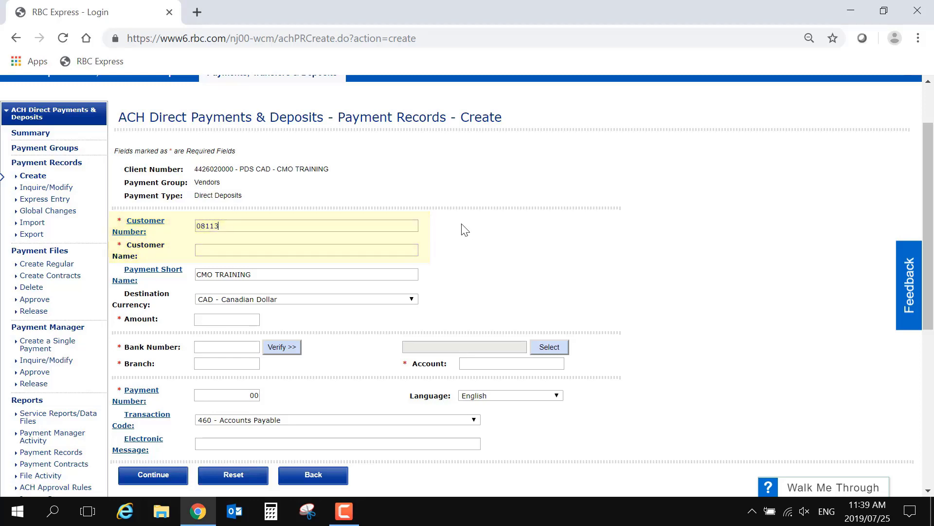
text(B)
click(413, 248)
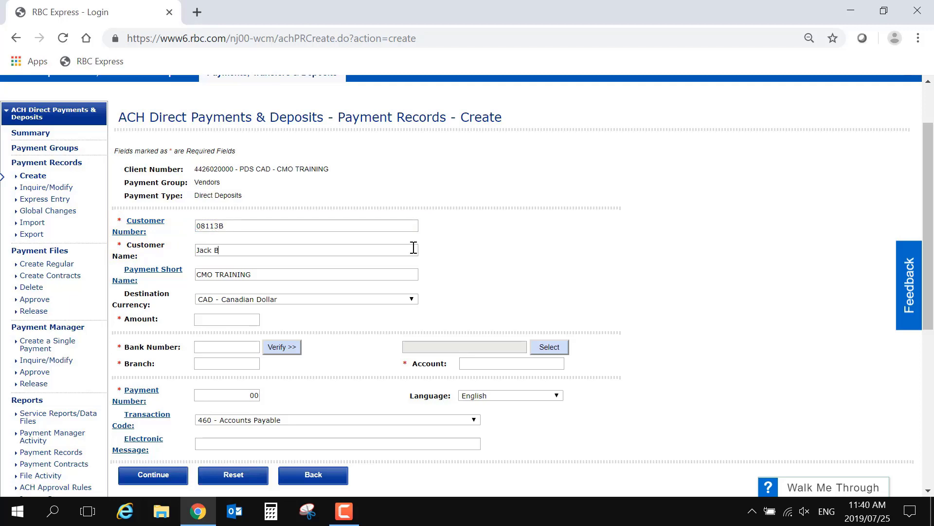
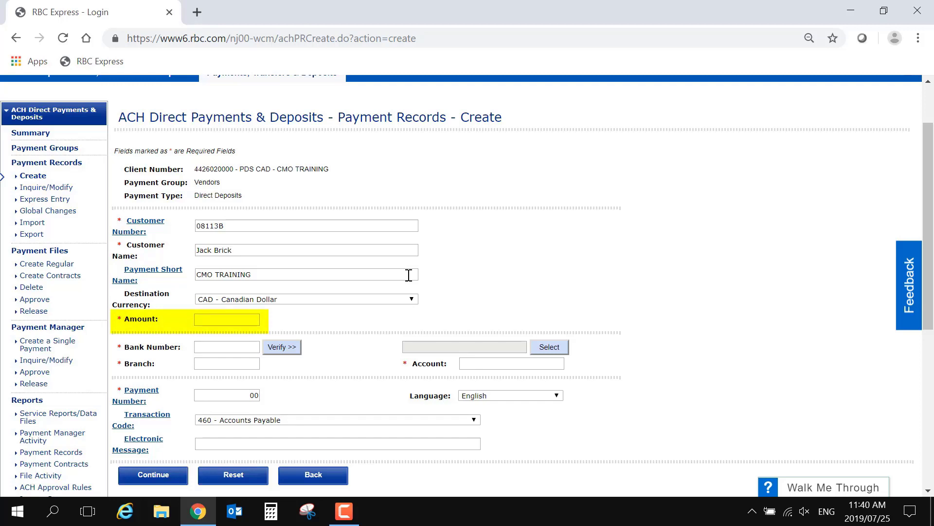
click(261, 318)
text(0)
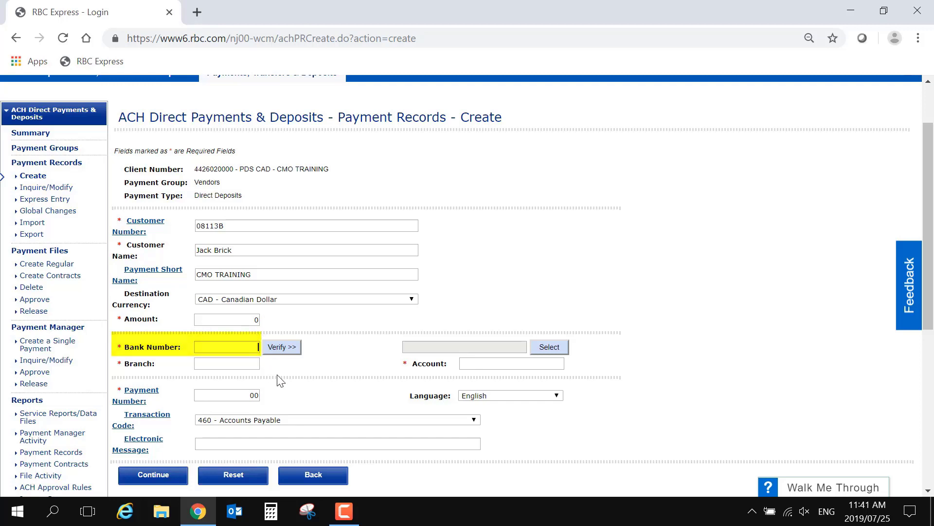
Step: Enter bank 003, verified as Royal Bank of Canada, branch 00002 and the payee's account number
text(003)
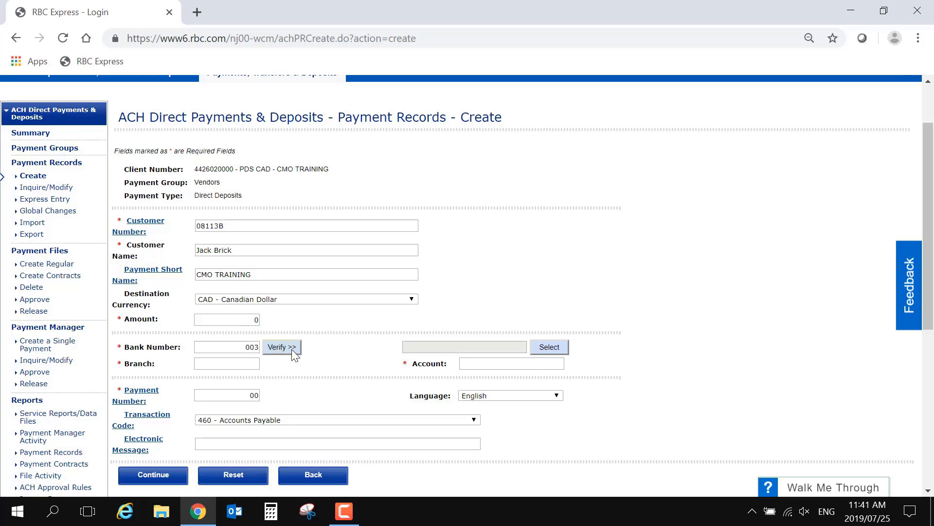
click(282, 347)
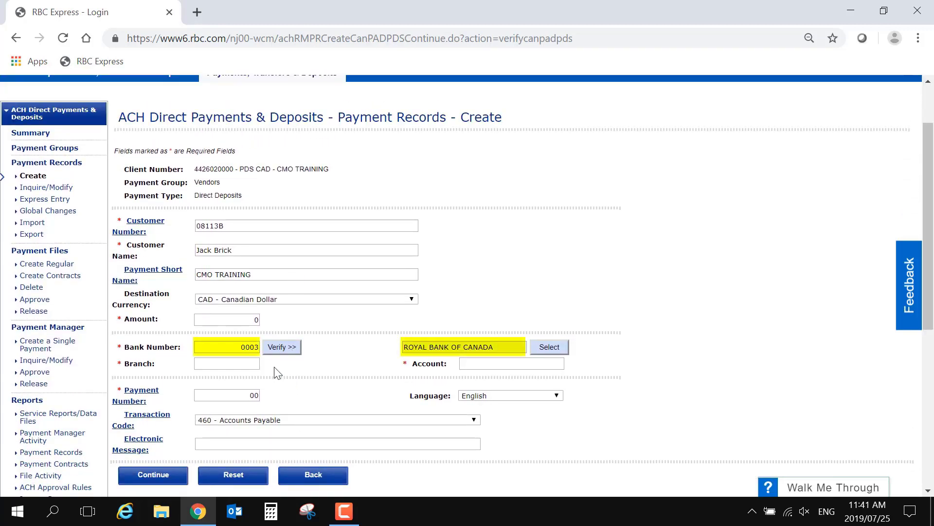
key(Tab)
text(00002)
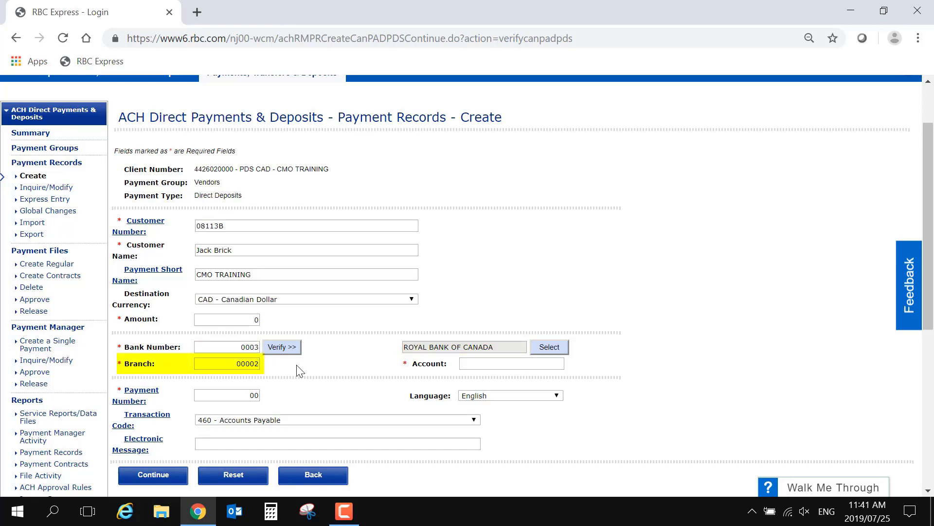
key(Tab)
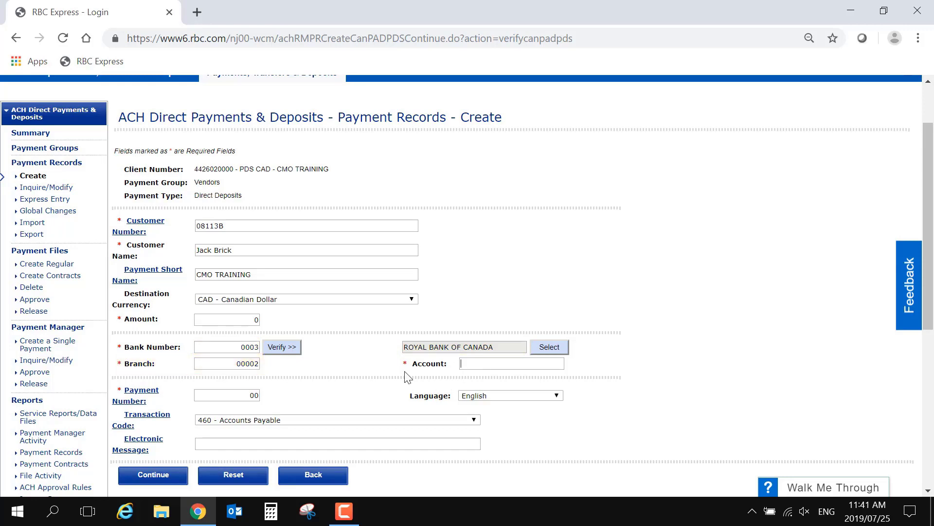
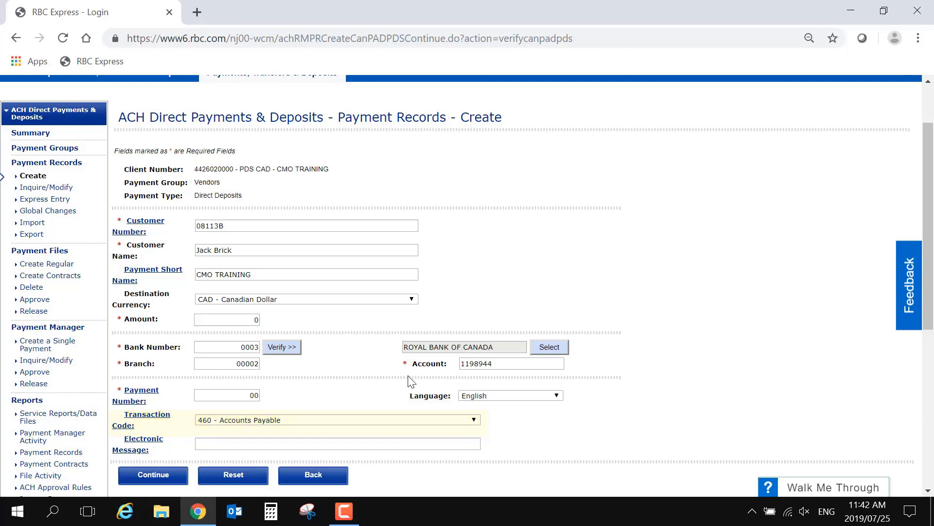
Step: Change the transaction code to 430 - Bill Payment and continue to the review page
click(474, 421)
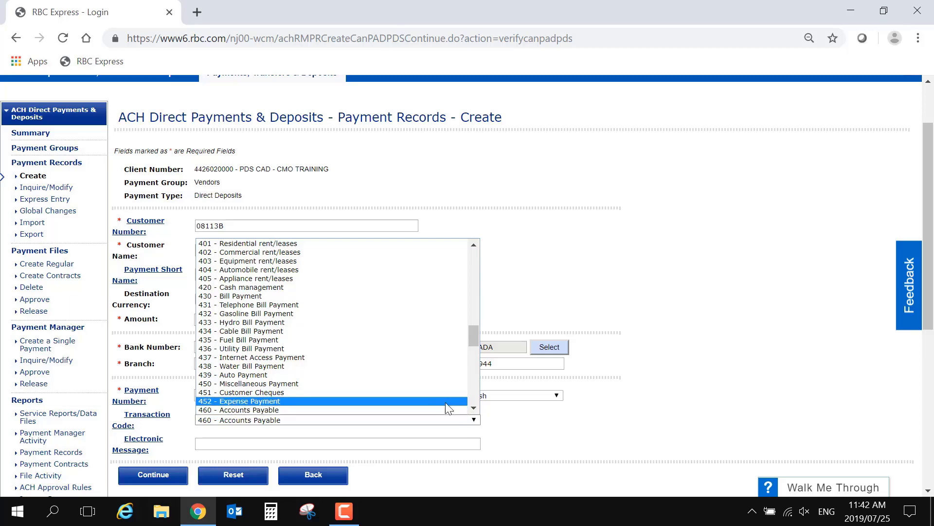
click(354, 296)
click(476, 441)
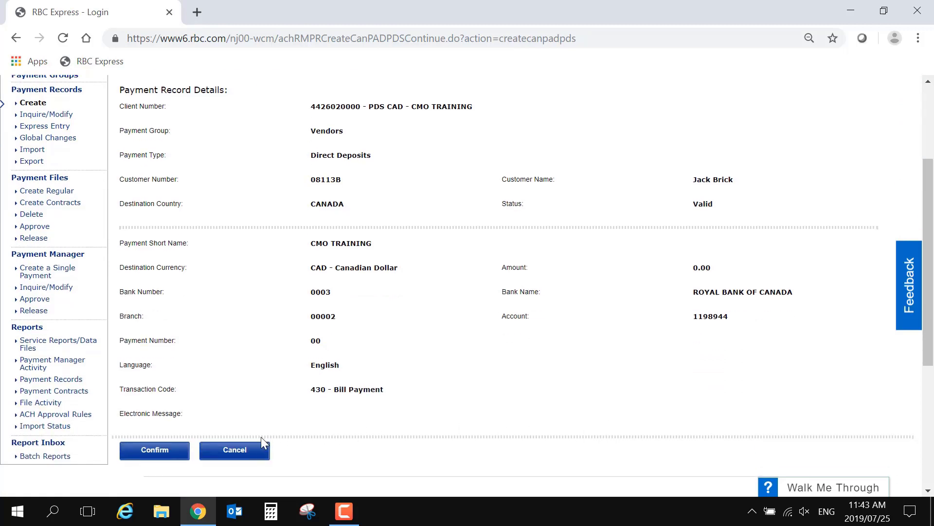
Step: Confirm the reviewed payment record details to save the direct-deposit record
click(183, 455)
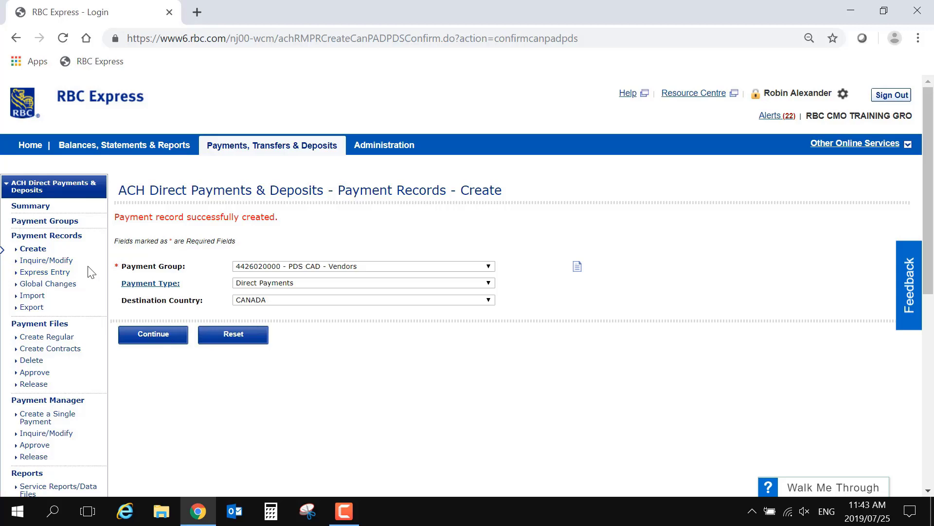
Step: Start Express Entry for the Vendors payment group with payment type Direct Deposits
click(67, 274)
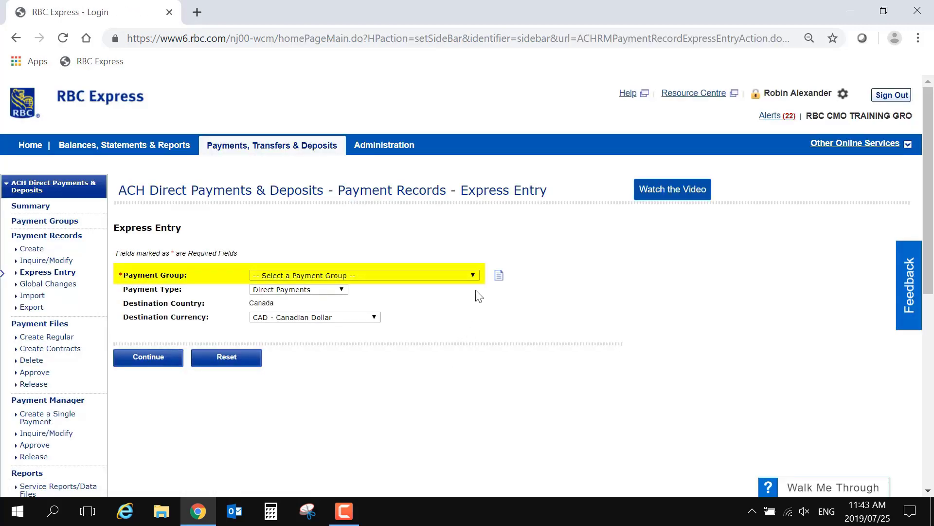
click(474, 276)
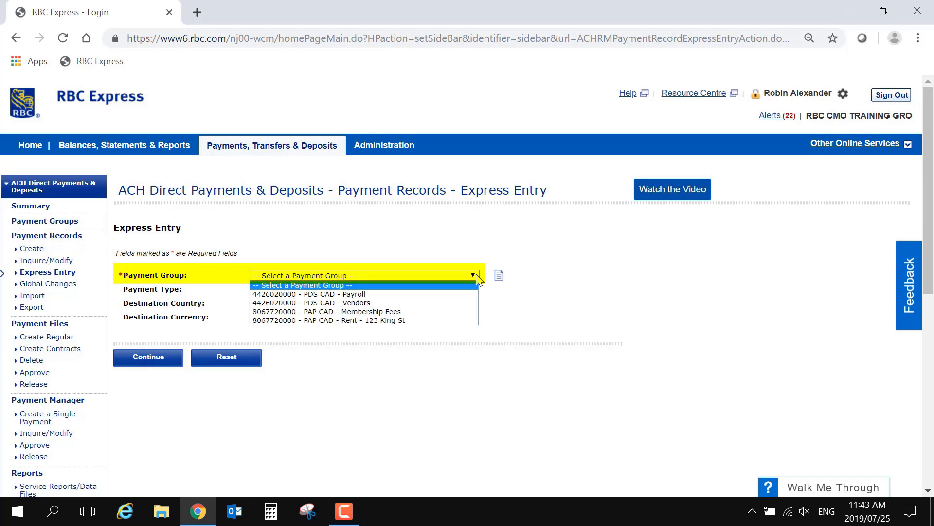
click(461, 302)
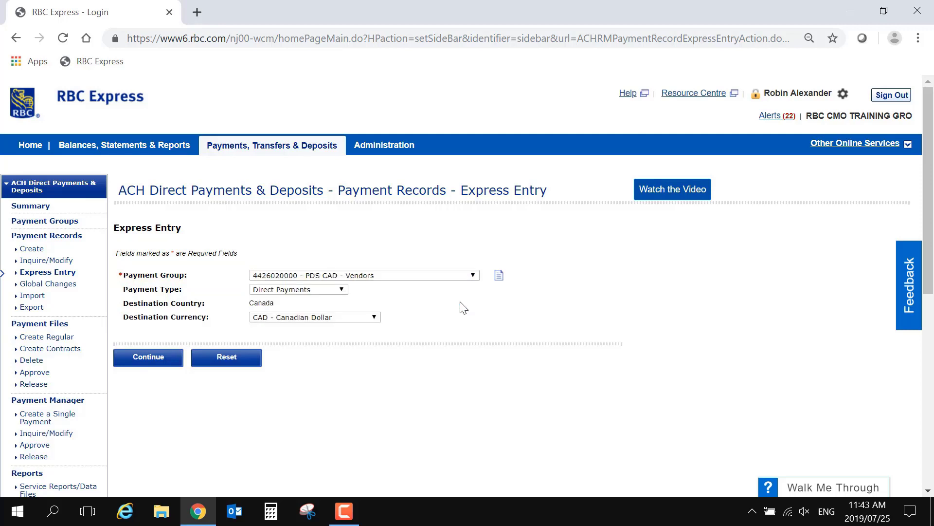
click(342, 290)
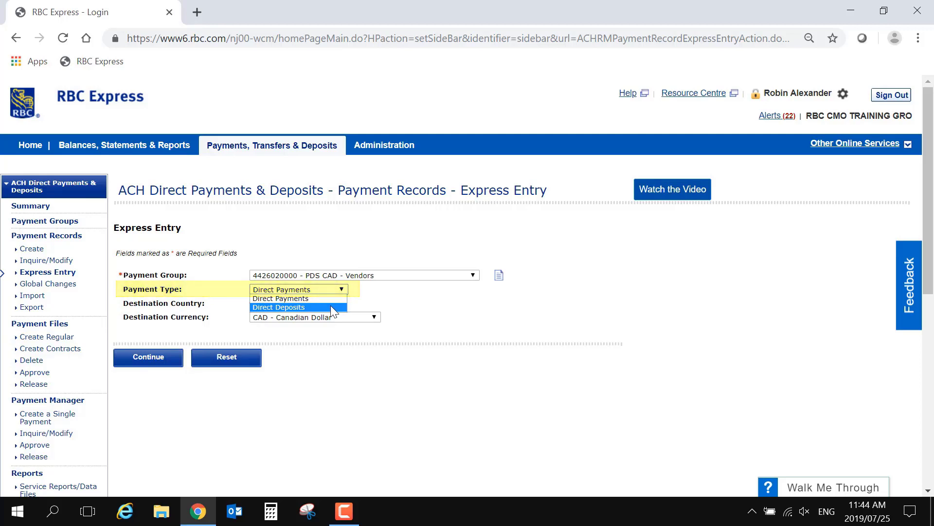
click(331, 306)
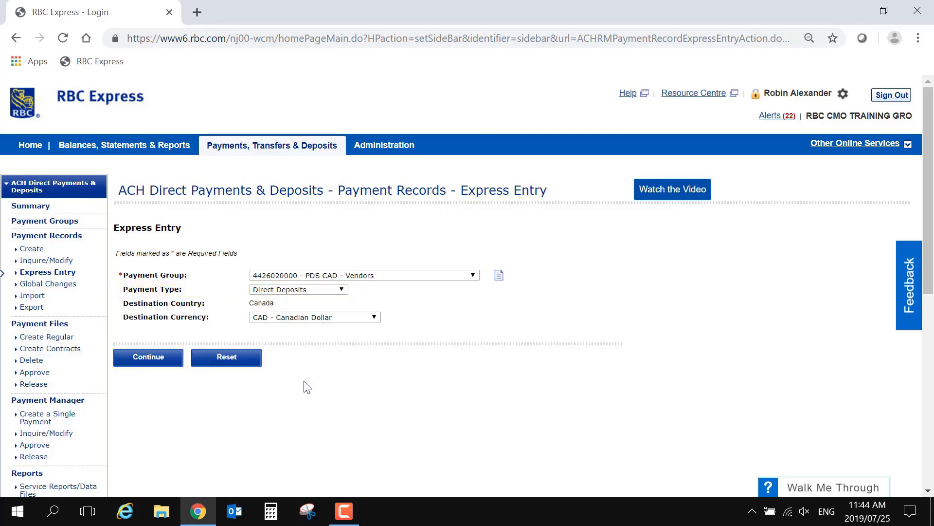
click(175, 363)
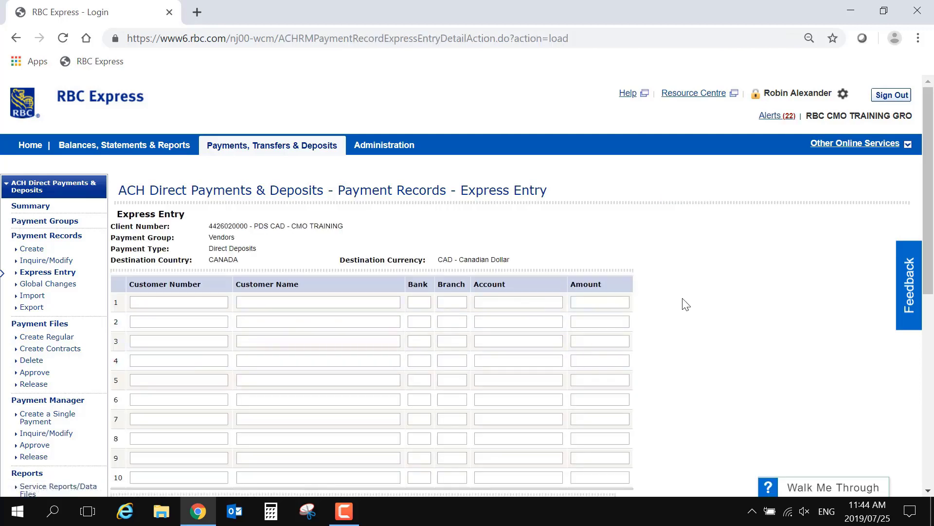
scroll(746, 312, down, 2)
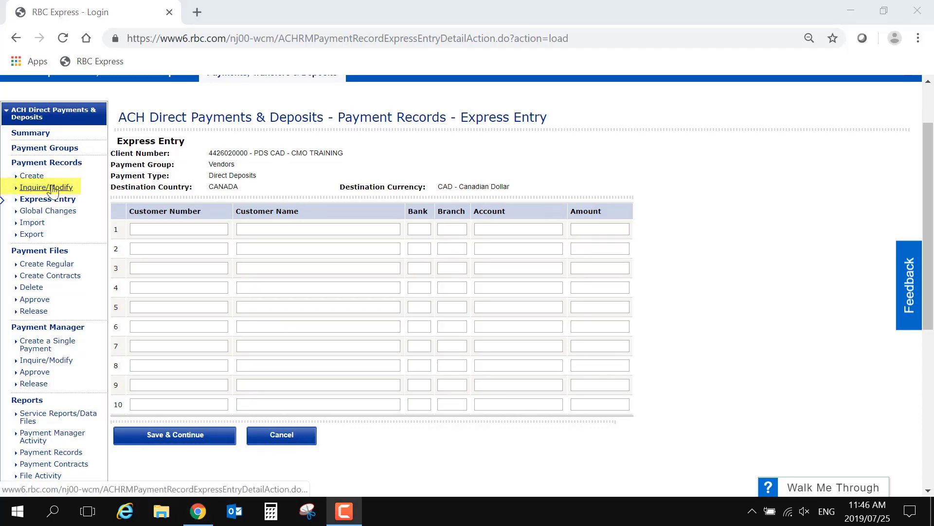
Step: In Inquire/Modify, search the Vendors group for amounts from 0 to 100000
click(47, 188)
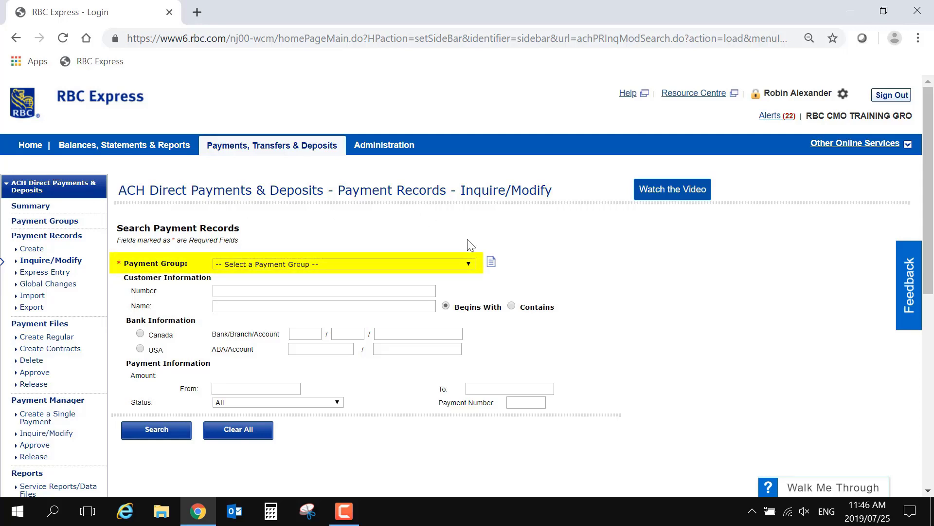
click(469, 264)
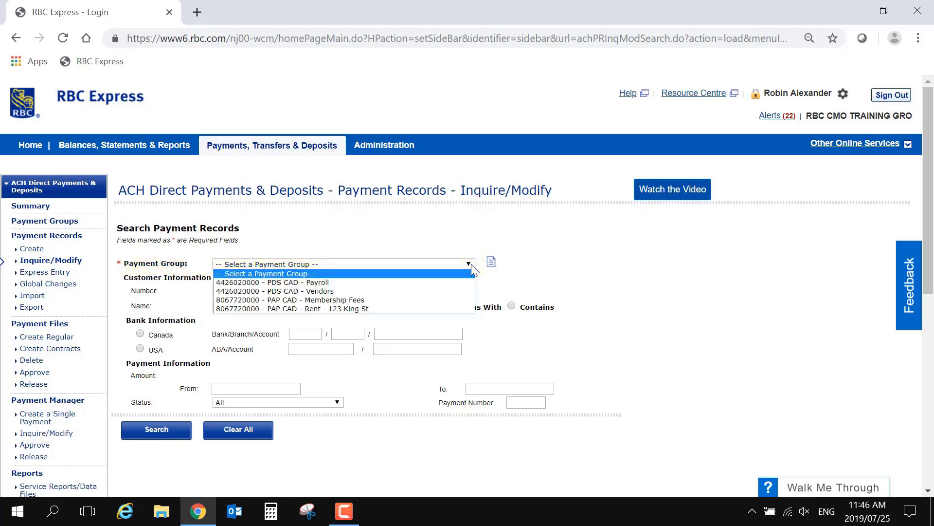
click(468, 291)
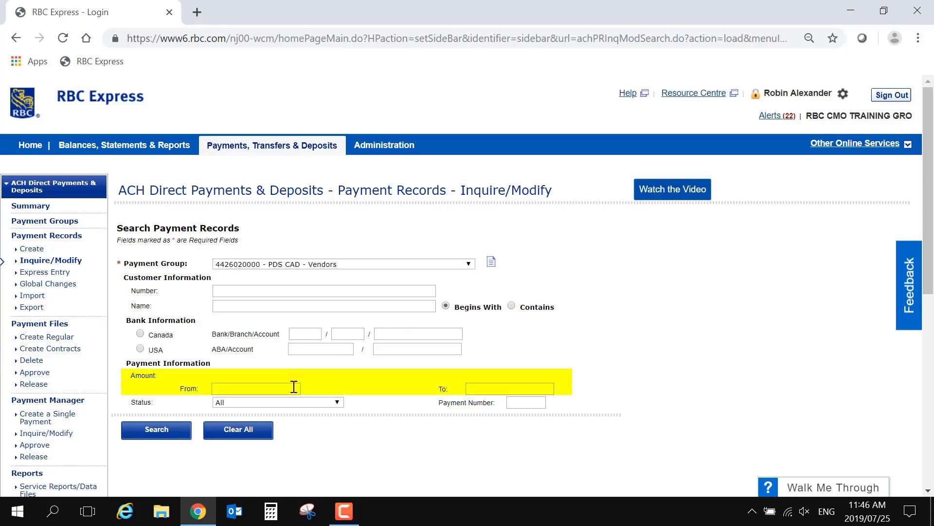
text(0)
click(491, 386)
text(100000)
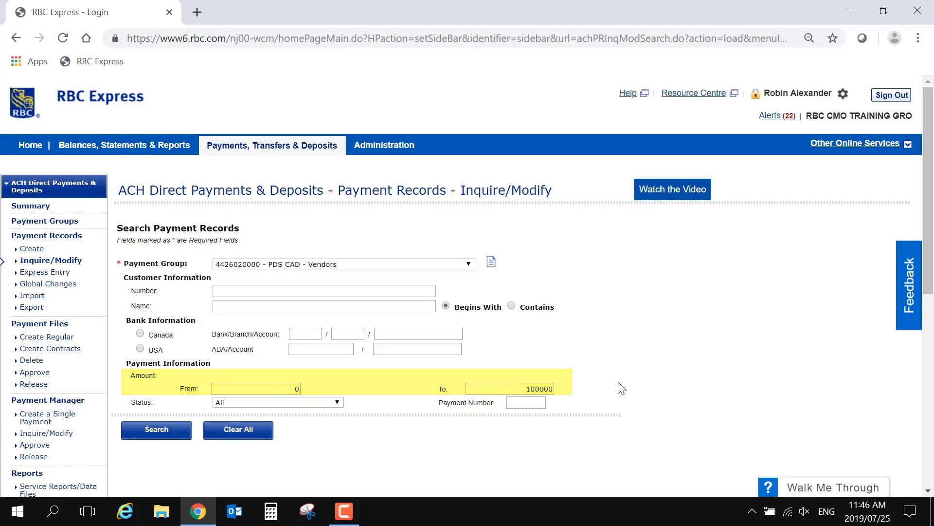
Step: Run the search and scroll through the 15 Vendors payment records found
click(183, 436)
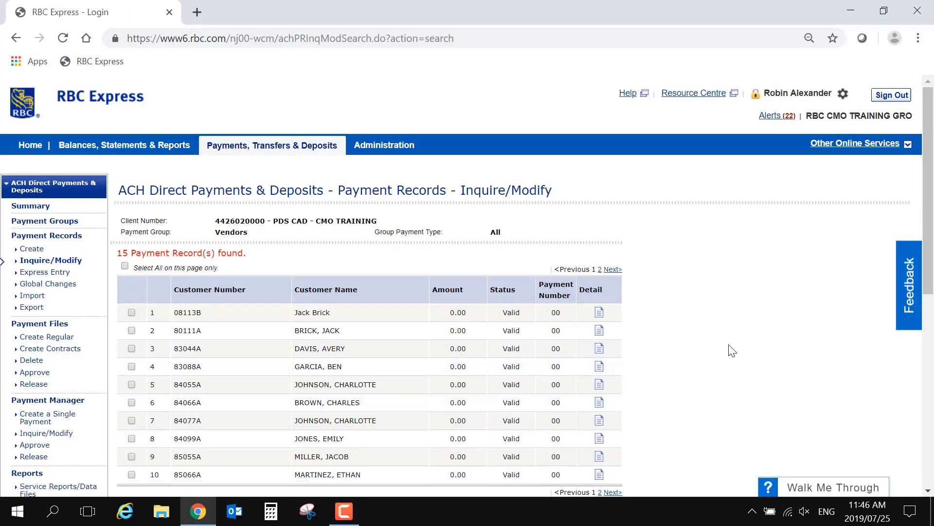
scroll(732, 351, down, 2)
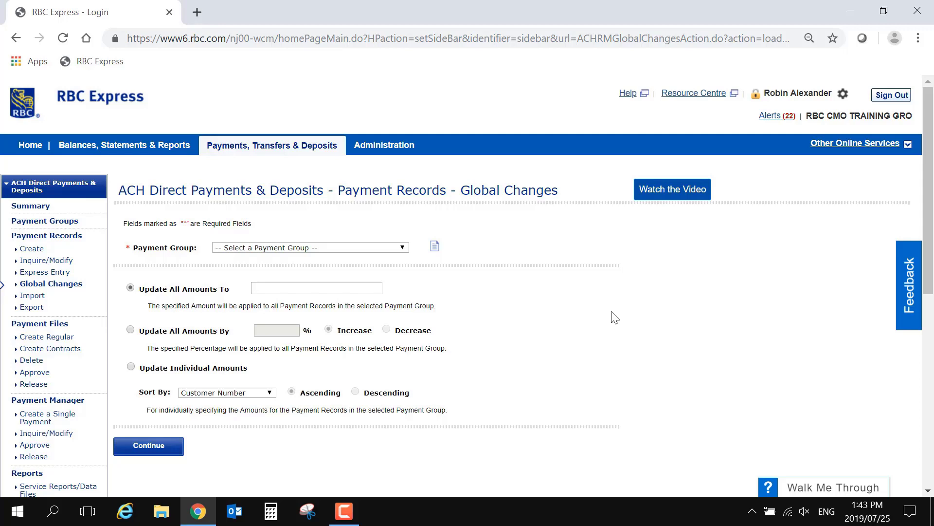
Step: Select the Vendors group with the Update Individual Amounts option and continue
click(395, 250)
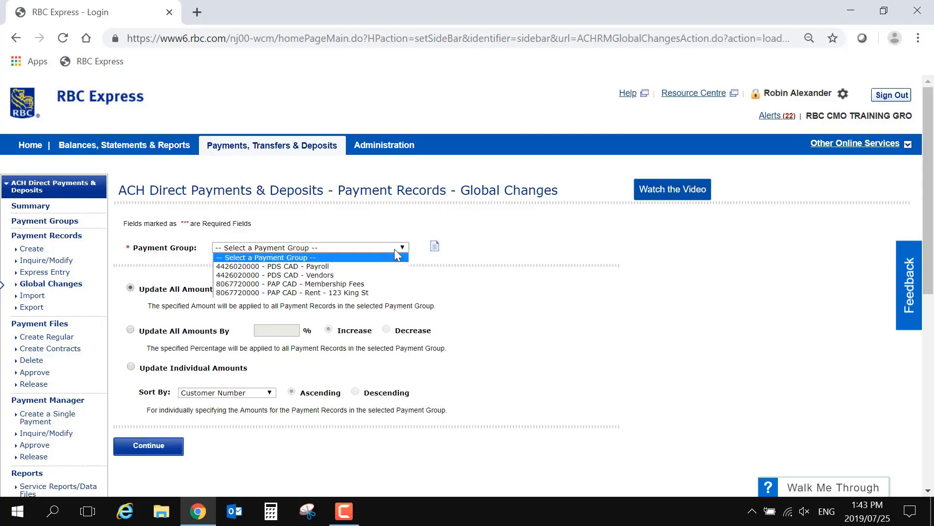
click(387, 274)
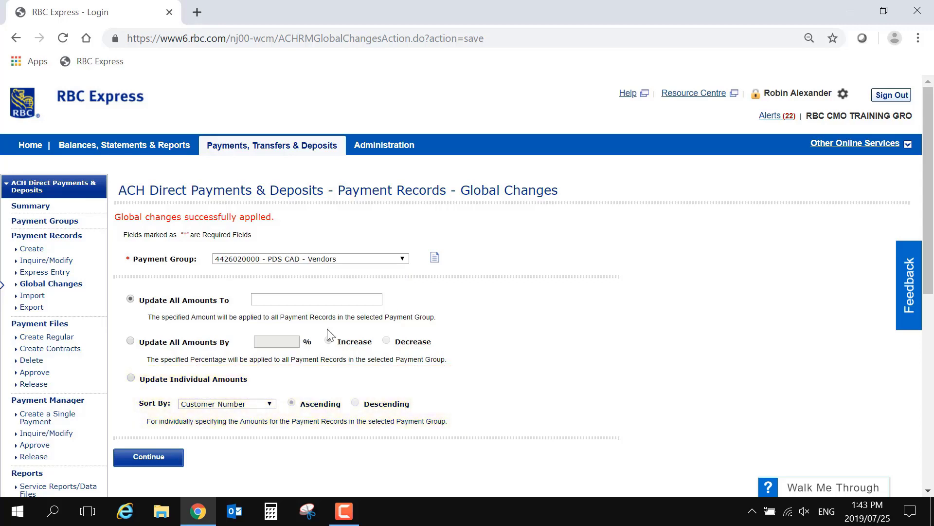
click(130, 380)
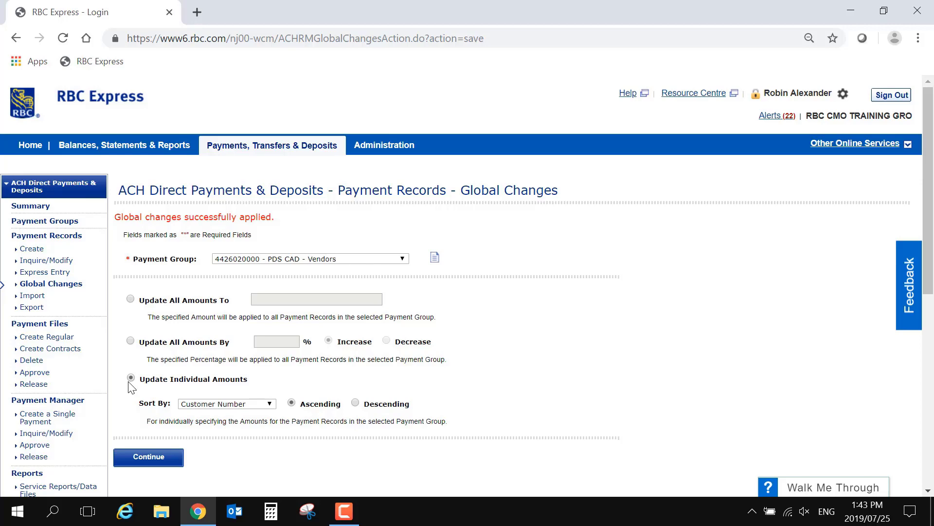
click(127, 455)
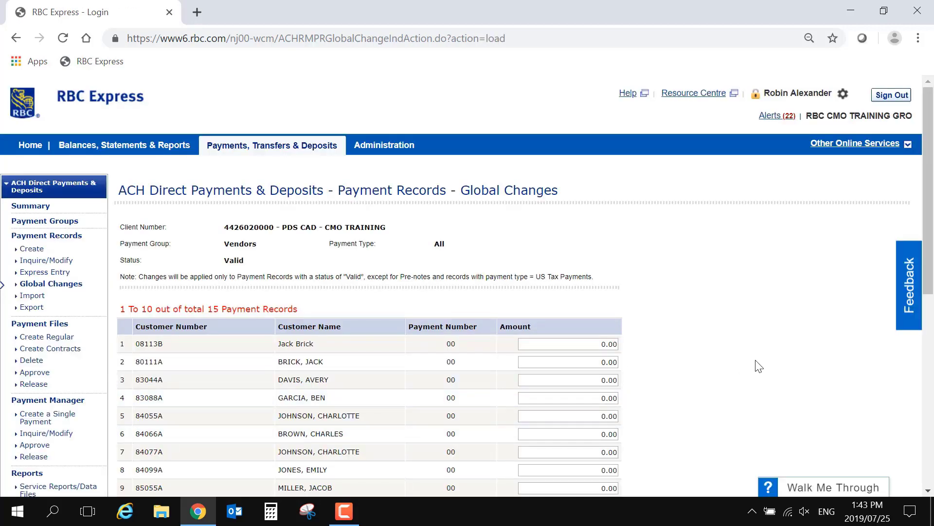
Step: Enter 100.00 as the amount for Vendors records 1 through 5
scroll(759, 366, down, 1)
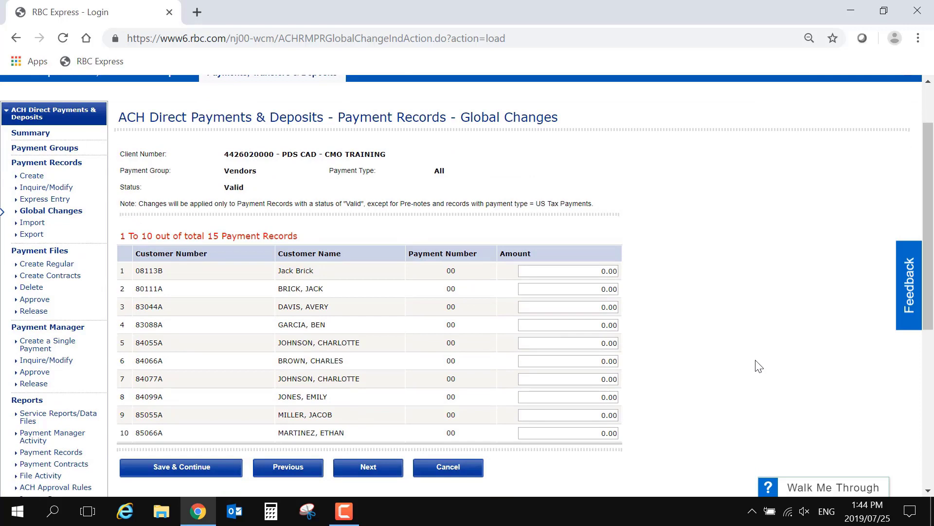
click(599, 271)
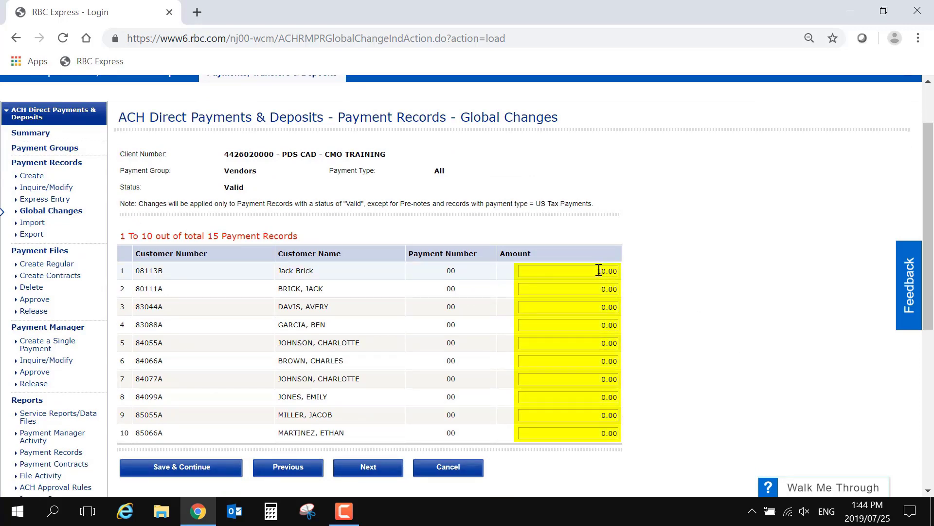
text(10)
key(Tab)
text(100)
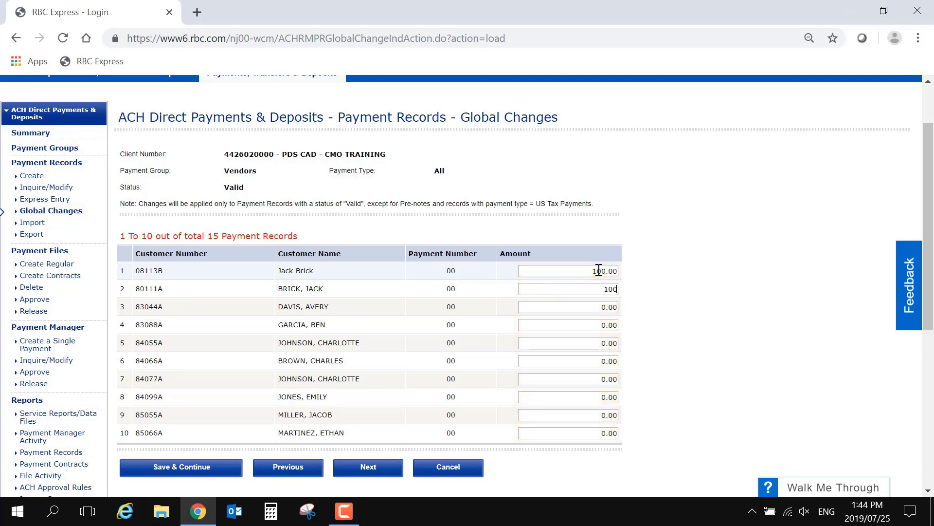
key(Tab)
text(100)
key(Tab)
text(100)
key(Tab)
text(100)
Step: Enter 100.00 for records 6 through 9 as well
key(Tab)
text(100)
key(Tab)
text(100)
key(Tab)
text(100)
key(Tab)
text(100)
key(Tab)
Step: Save the first page of amounts and set record 11 to 200.00
click(227, 465)
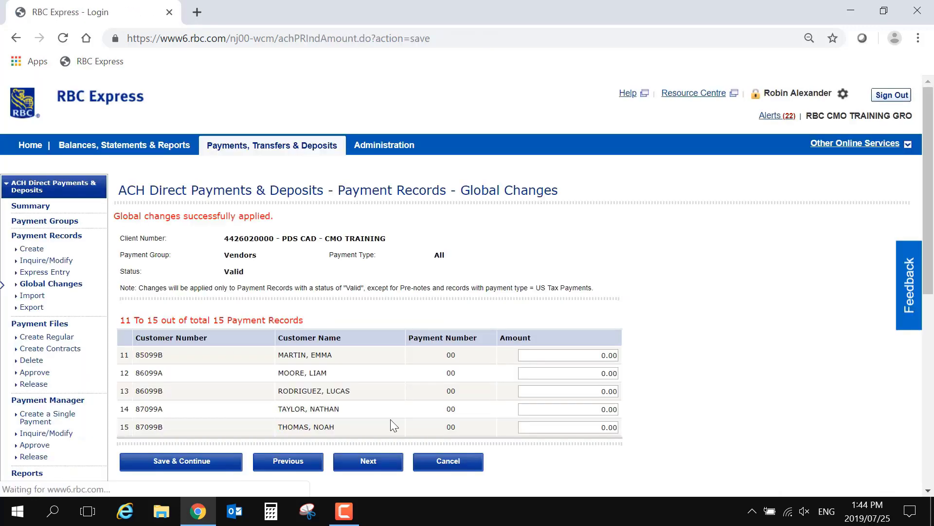
click(587, 355)
text(20)
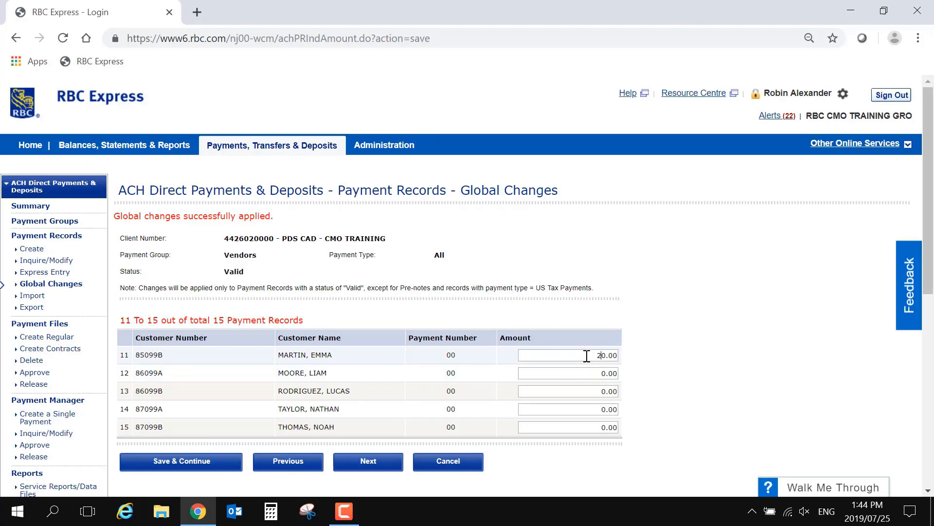
key(Tab)
Step: Set records 12–15 to 100.00 each and save the amounts
text(100)
key(Tab)
text(100)
key(Tab)
text(100)
key(Tab)
text(100)
key(Tab)
click(220, 468)
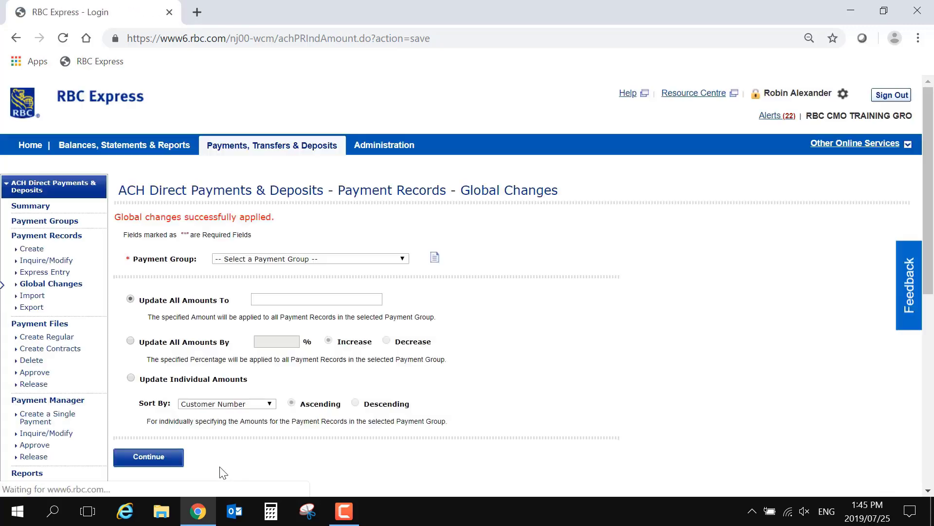